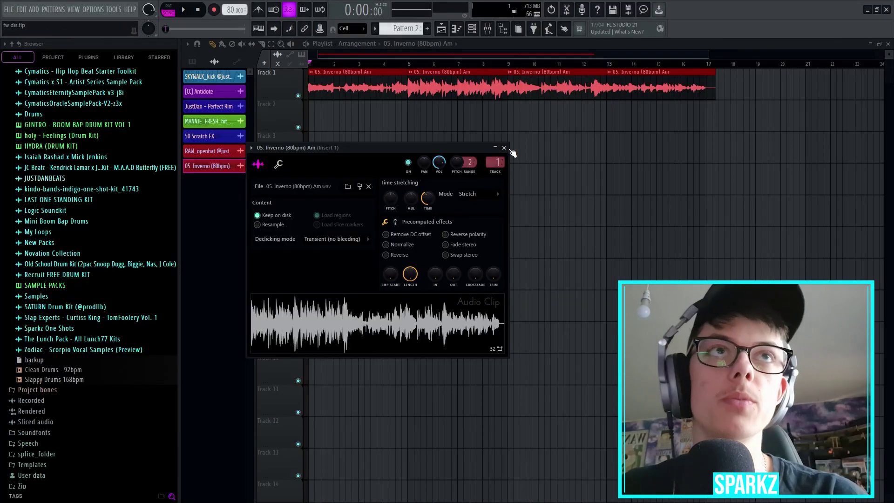
Apply the Side Chops preset to Fruity parametric EQ 2 on mixer Insert 1 and audition the filtered sample.
click(504, 148)
click(472, 28)
click(487, 28)
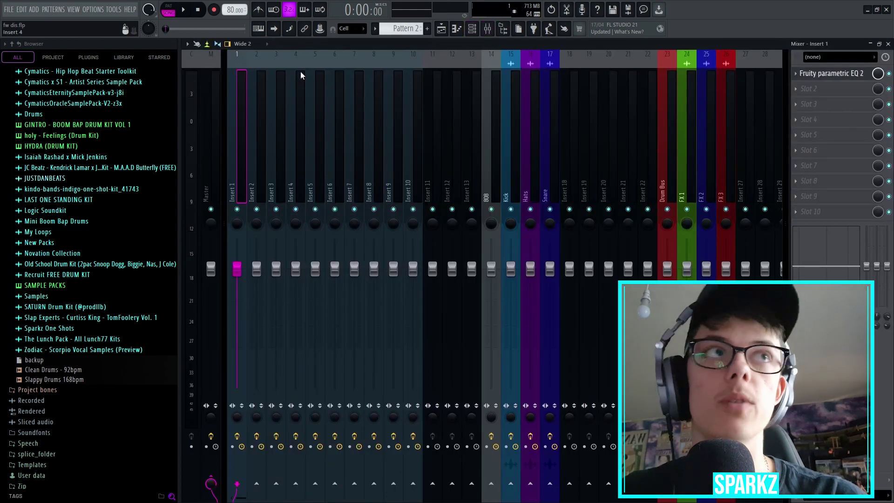
click(820, 76)
click(509, 135)
click(526, 193)
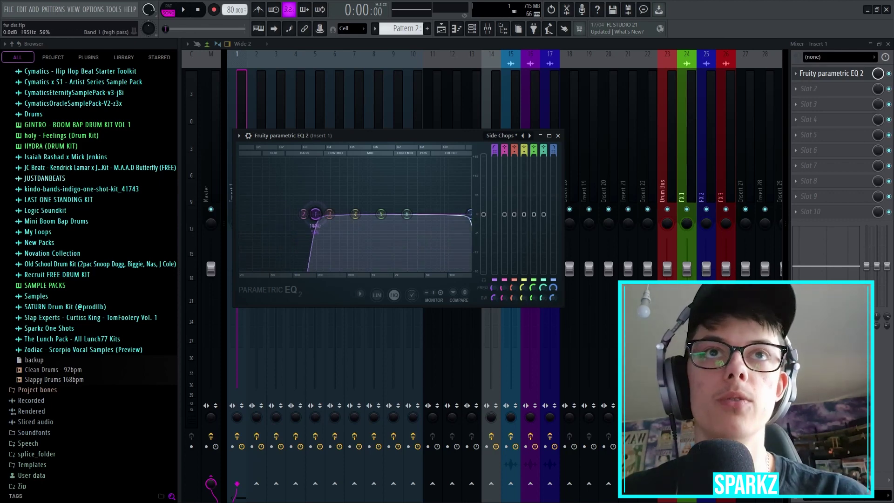
key(space)
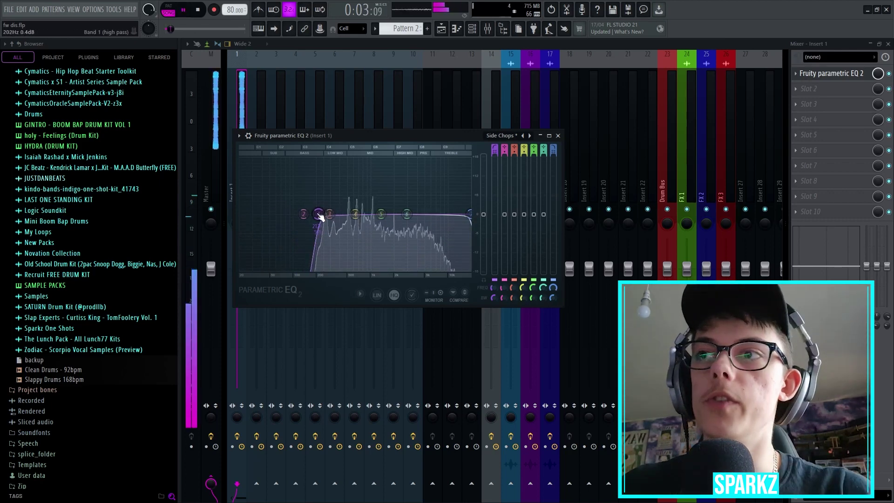
key(Escape)
Lower the volume of mixer Insert 1 to about -17.6 dB and return to the playlist.
drag(237, 270, 237, 346)
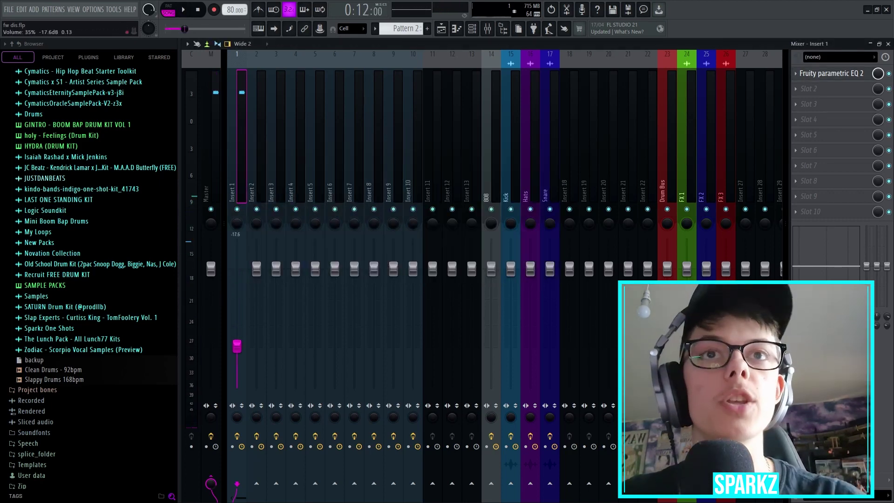
key(space)
key(F5)
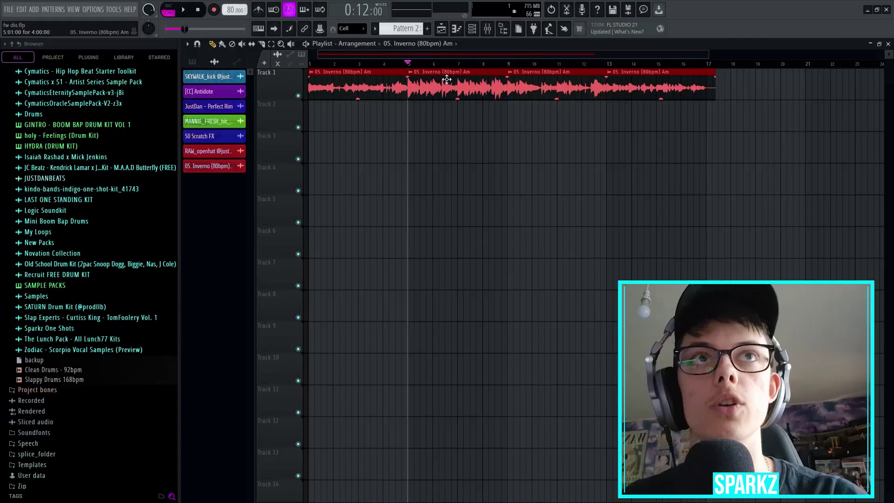
Set the time stretching mode of the 05. Inverno audio clip to Resample.
double_click(412, 87)
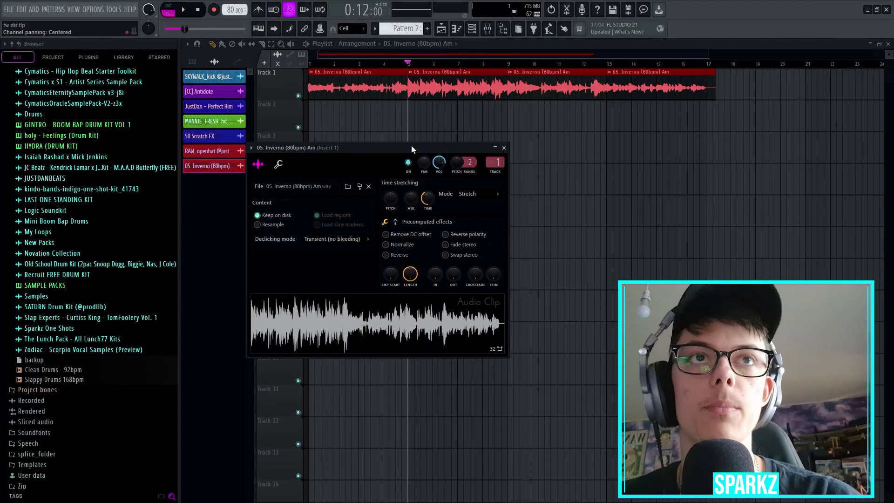
drag(411, 149, 405, 128)
click(450, 172)
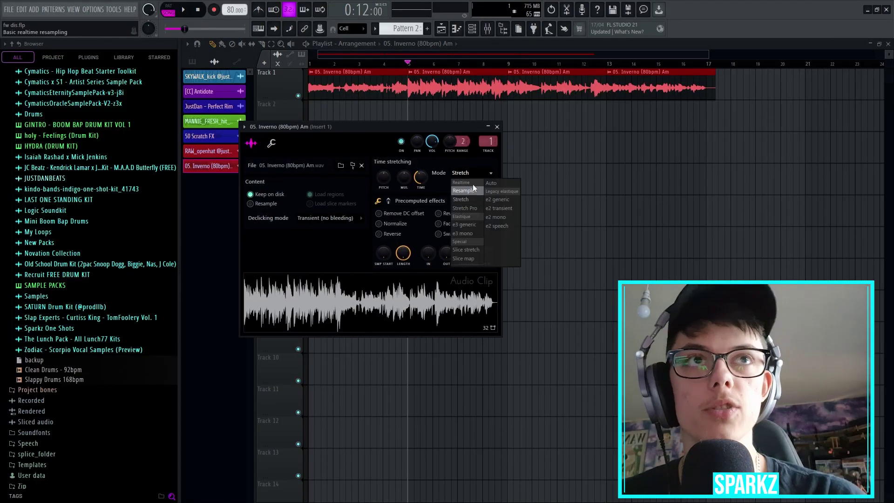
click(469, 190)
click(497, 127)
Try project tempos between 95 and 97 BPM with the sample playing, ending on 96 BPM.
drag(231, 10, 231, 2)
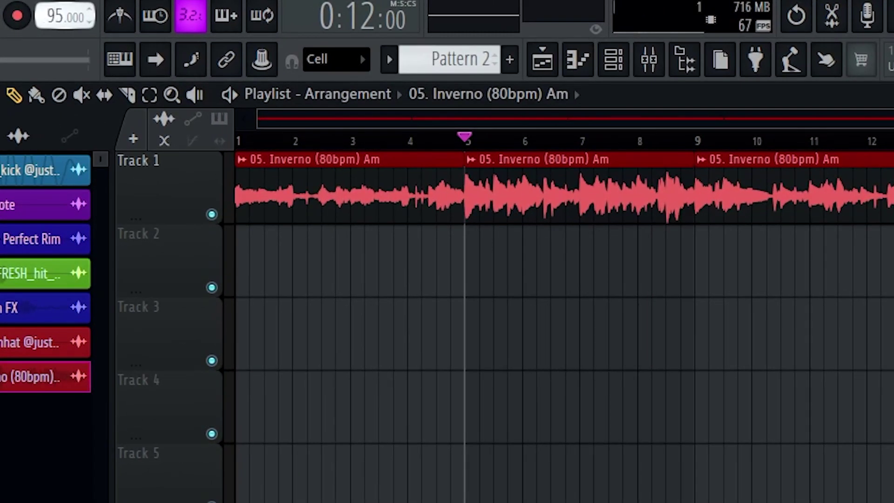
drag(52, 17, 52, 10)
key(space)
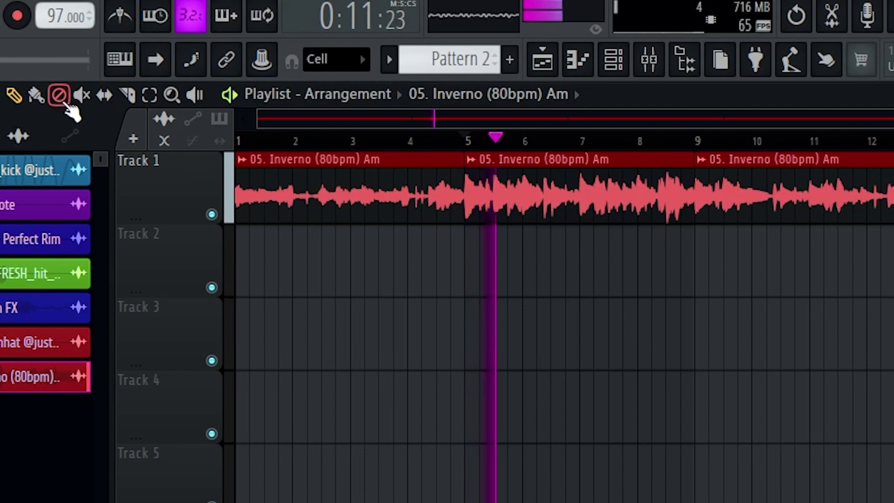
drag(48, 18, 48, 14)
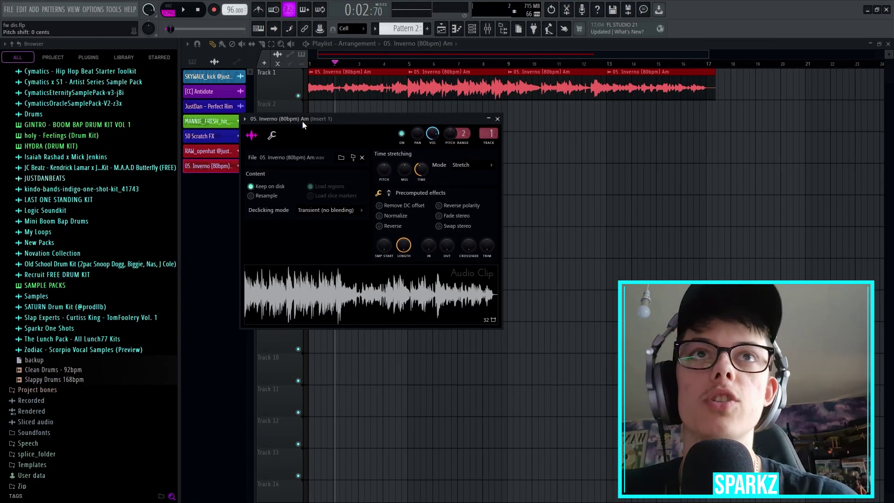
Raise the pitch of the 05. Inverno clip, preview the sample and close its settings.
drag(381, 170, 382, 159)
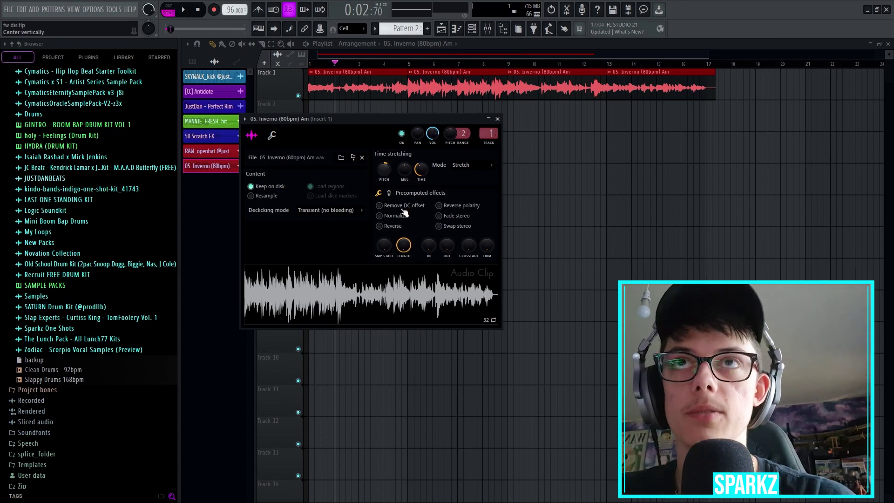
click(443, 306)
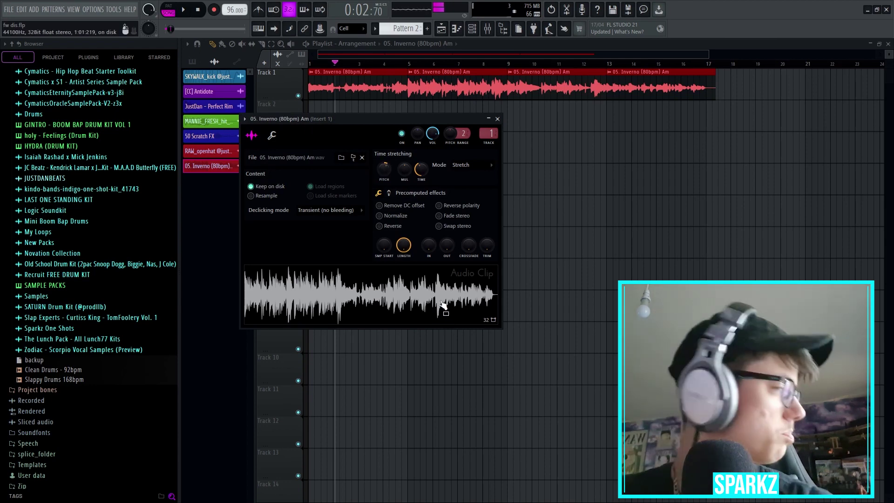
key(Escape)
click(311, 73)
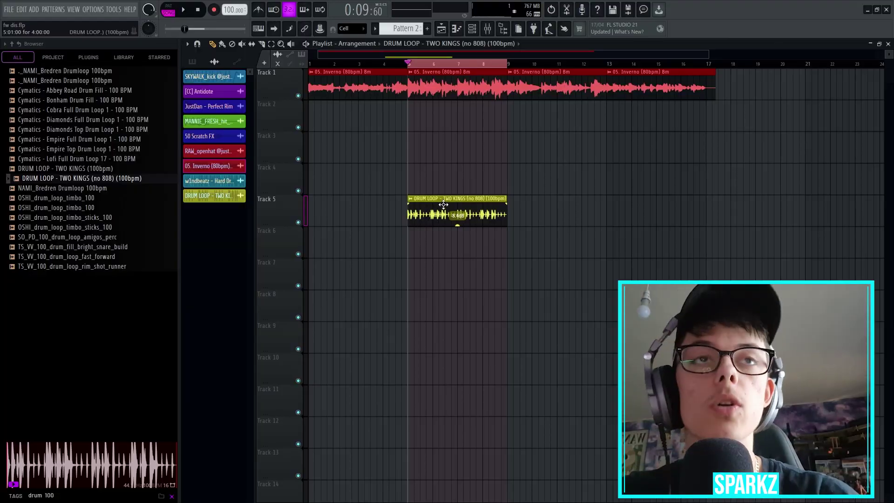
Solo track 1, consolidate the Inverno clip's four bars from bar 5 to audio and clear the leftover clips there.
key(space)
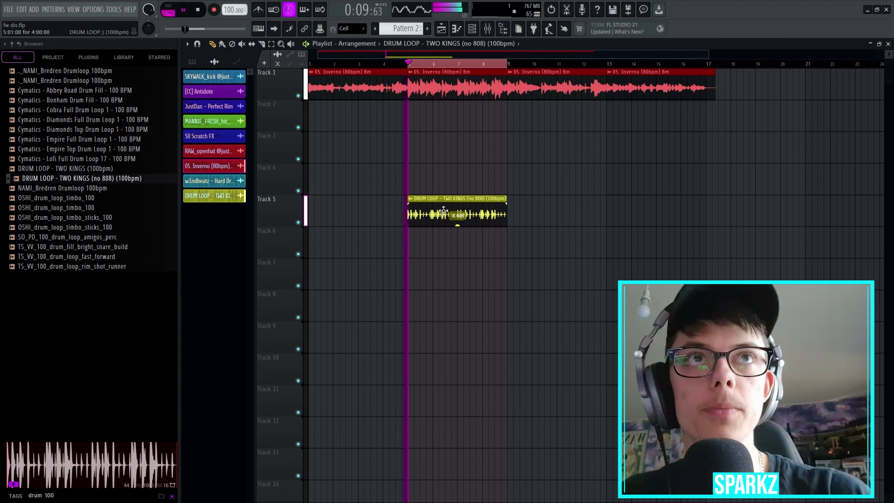
key(space)
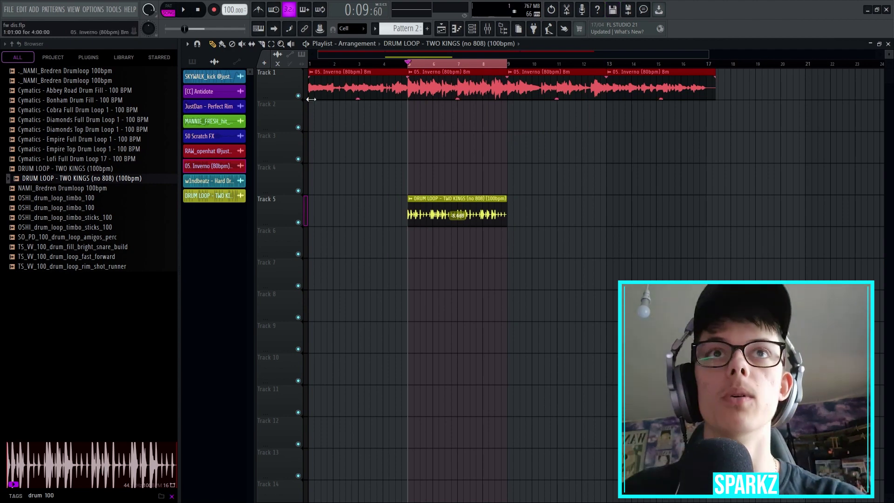
right_click(299, 95)
double_click(457, 66)
key(ctrl+alt+c)
click(517, 383)
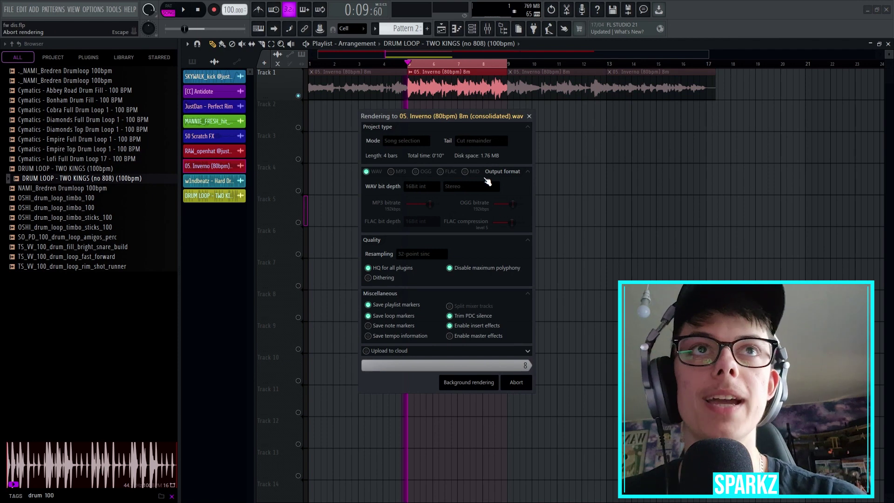
right_click(455, 124)
drag(445, 91, 443, 134)
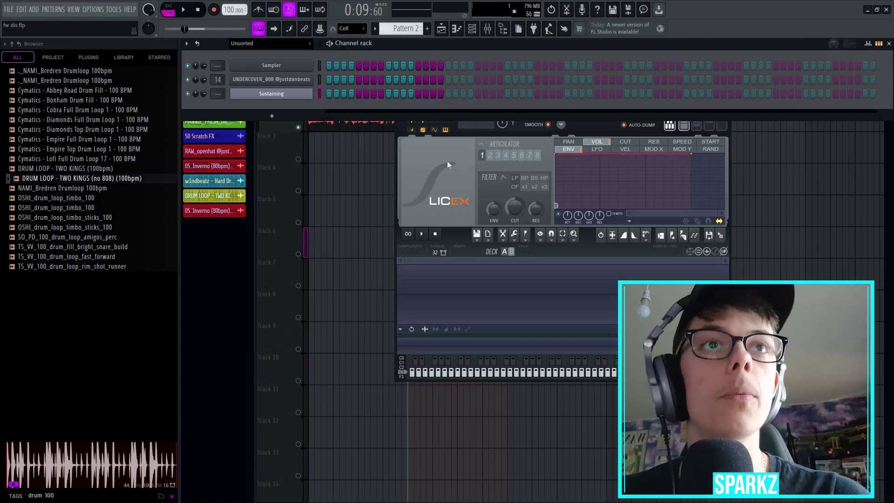
Open a Slicex channel and move its window clear of the selected playlist section.
click(455, 216)
drag(625, 84, 623, 98)
click(688, 95)
click(692, 117)
click(475, 60)
key(F6)
drag(476, 96, 640, 90)
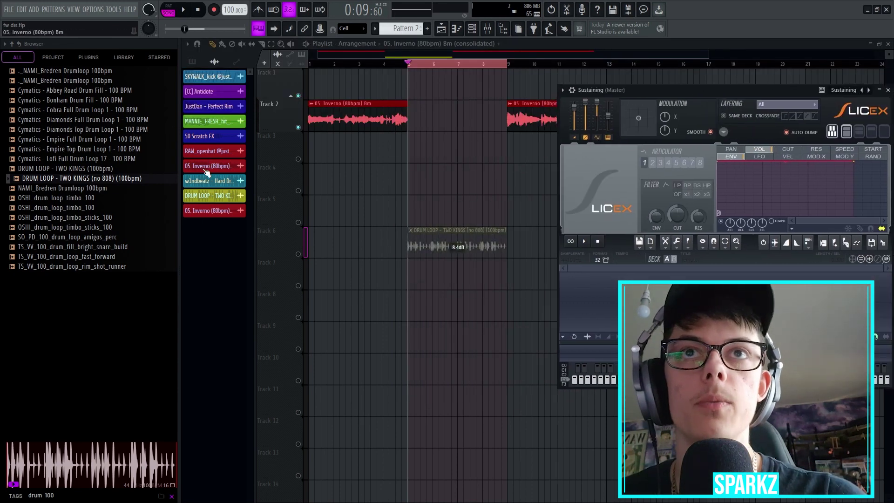
Open the consolidated Inverno audio clip in the Edison audio editor.
click(205, 170)
double_click(216, 211)
right_click(345, 323)
click(363, 362)
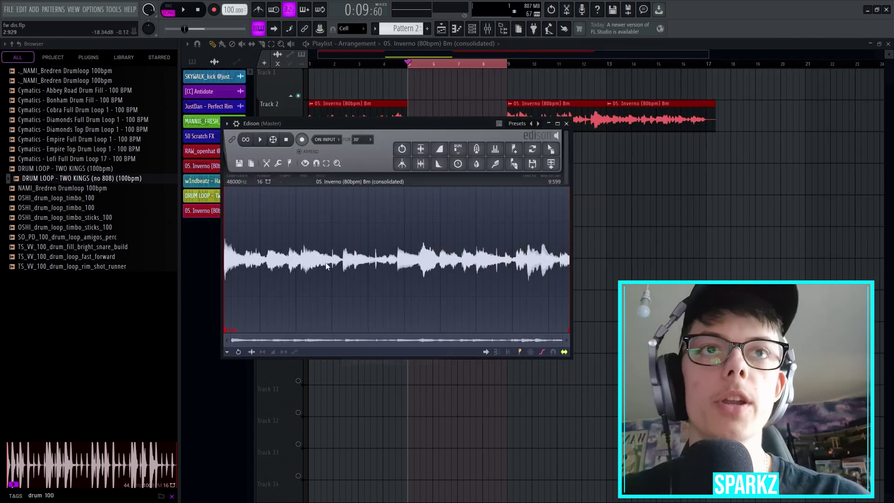
Show all channels in the channel rack with the Slicex channel at hand.
key(F6)
click(269, 44)
click(263, 54)
click(284, 233)
click(327, 283)
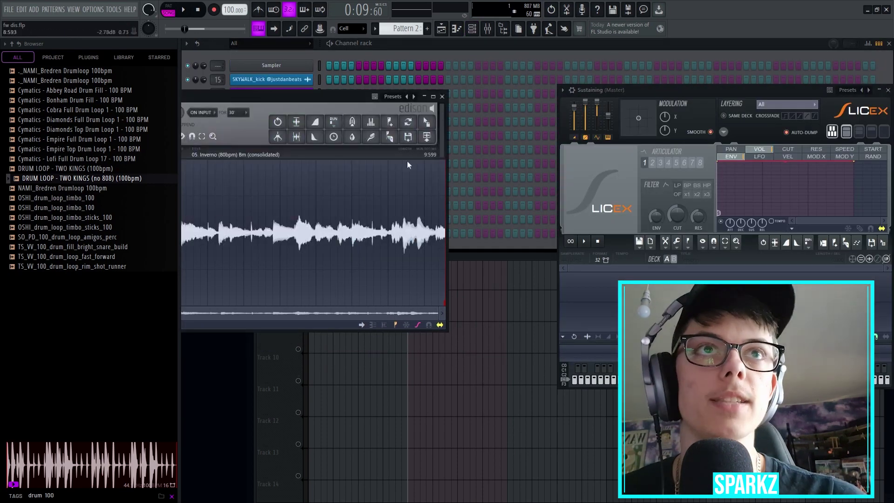
Transfer the consolidated Inverno audio from Edison into Slicex.
drag(427, 123, 425, 138)
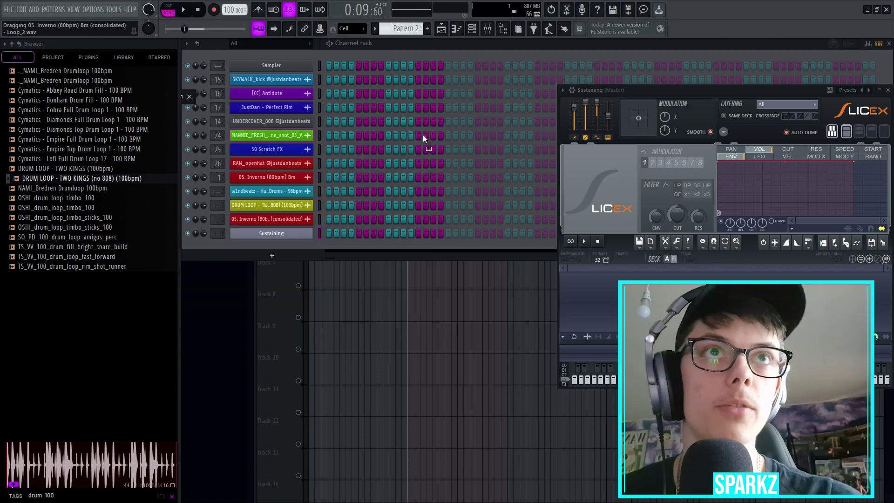
drag(429, 265, 595, 324)
drag(614, 294, 610, 300)
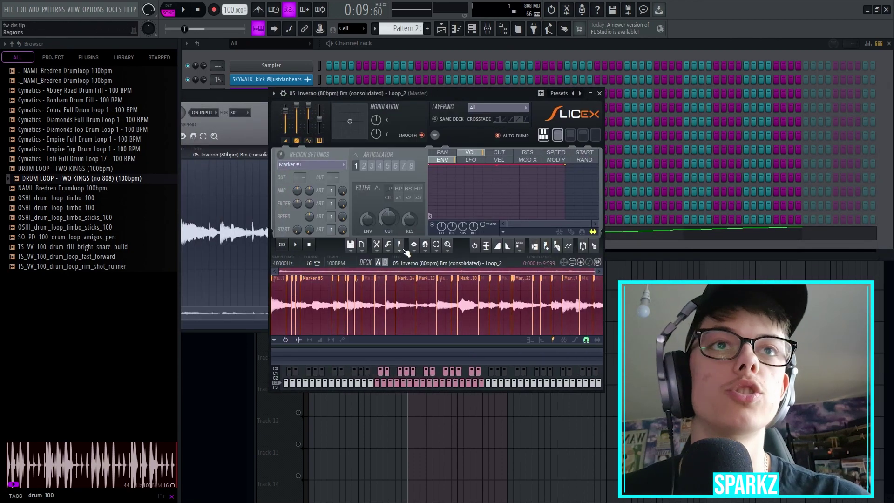
Slice the Inverno audio in Slicex with Medium grid-slicing.
click(400, 246)
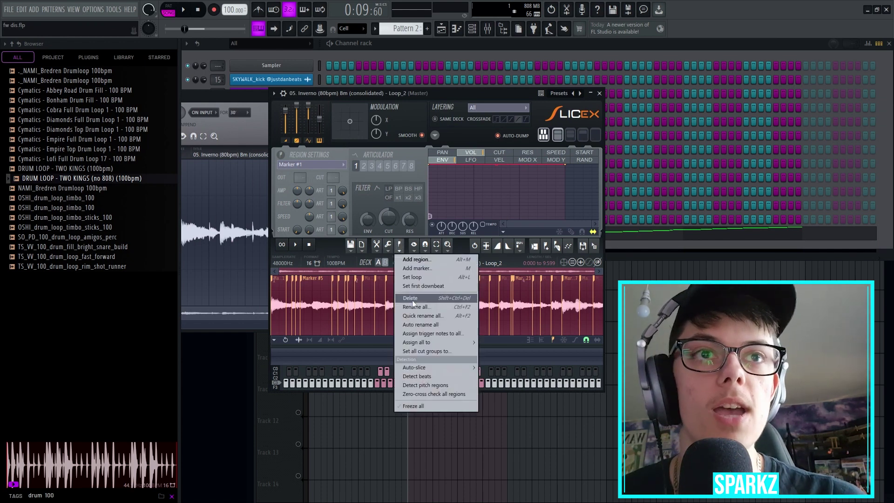
mouse_move(421, 369)
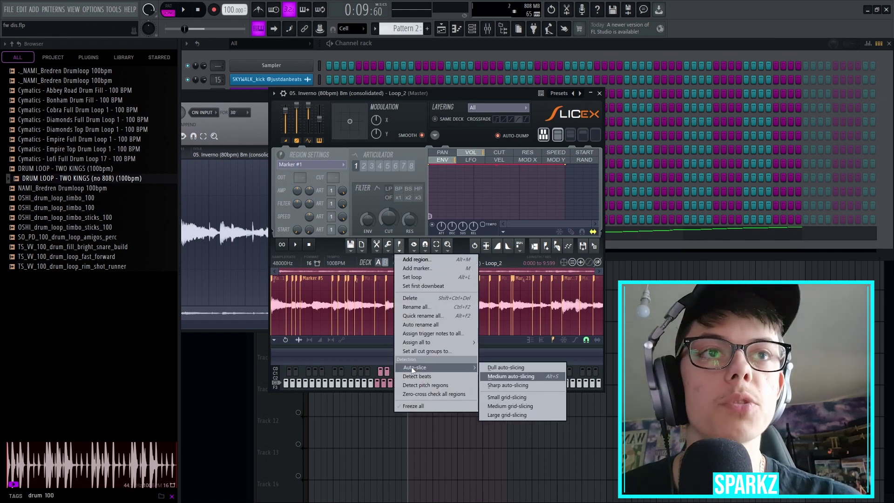
click(509, 406)
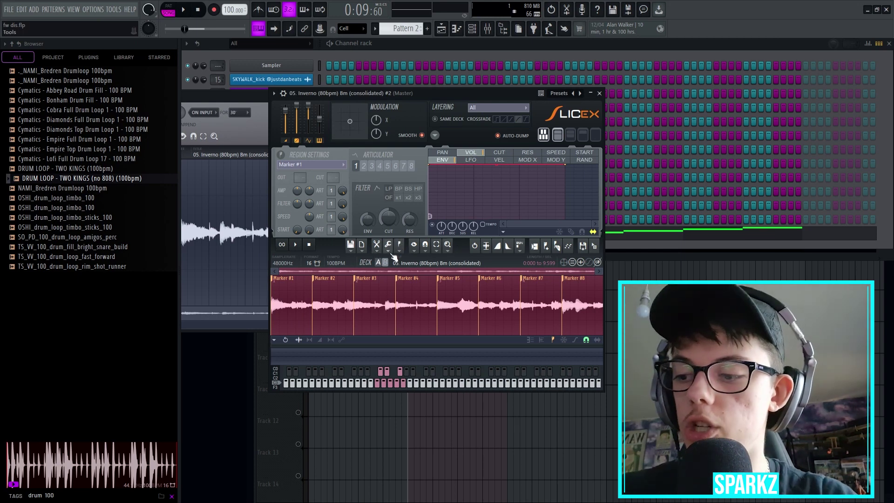
Audition the grid-sliced Inverno regions by playing their notes in Slicex.
key(ctrl+t)
click(325, 256)
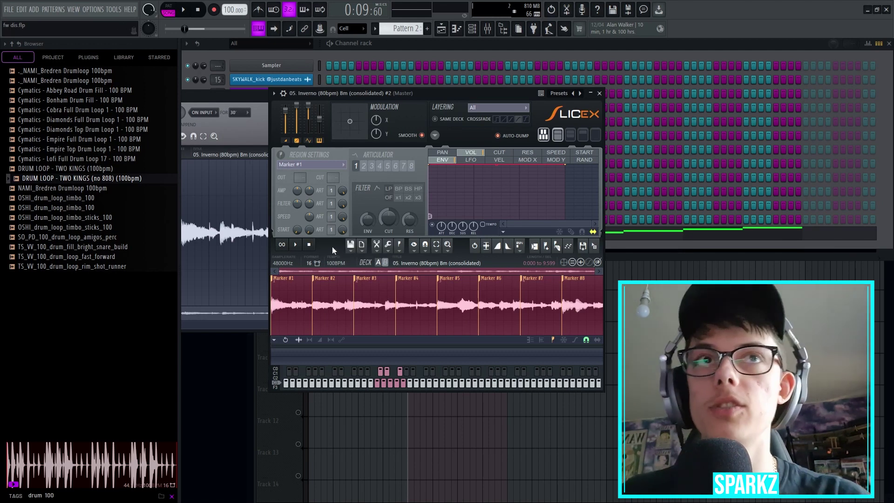
key(q)
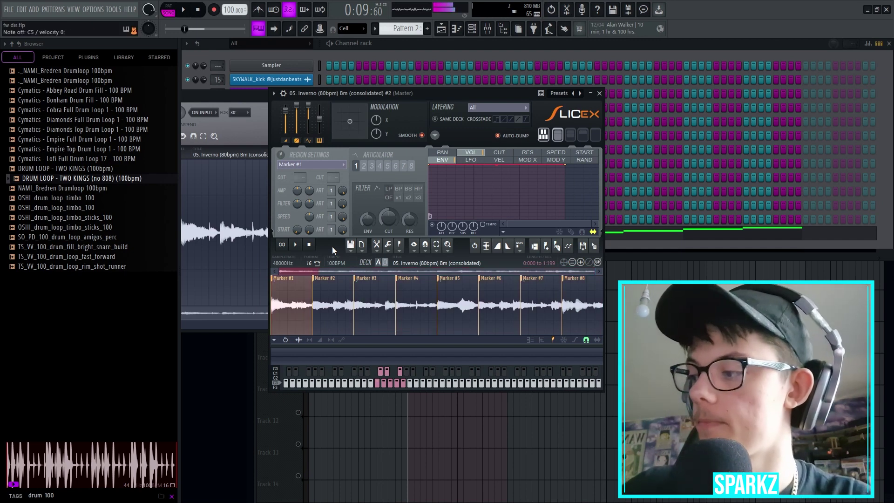
key(s)
key(x)
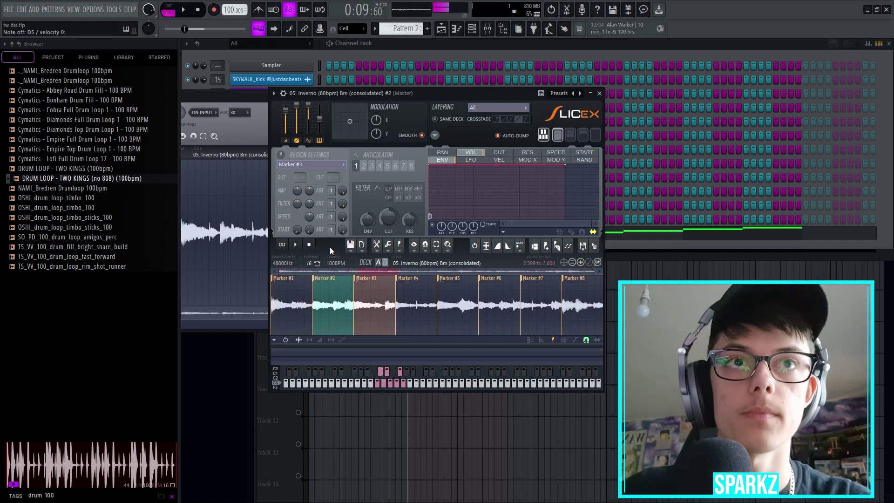
key(v)
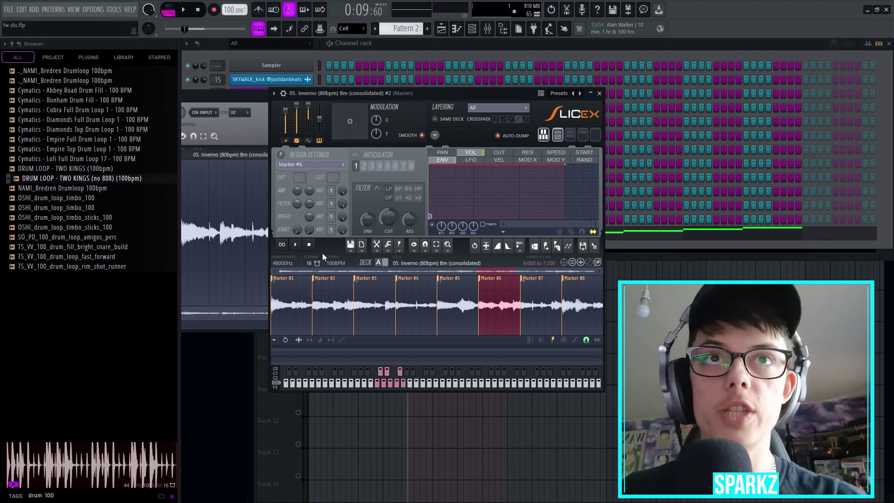
Set the output track offset and the cut group to 1 for each slice, from Marker #1 to Marker #8.
key(z)
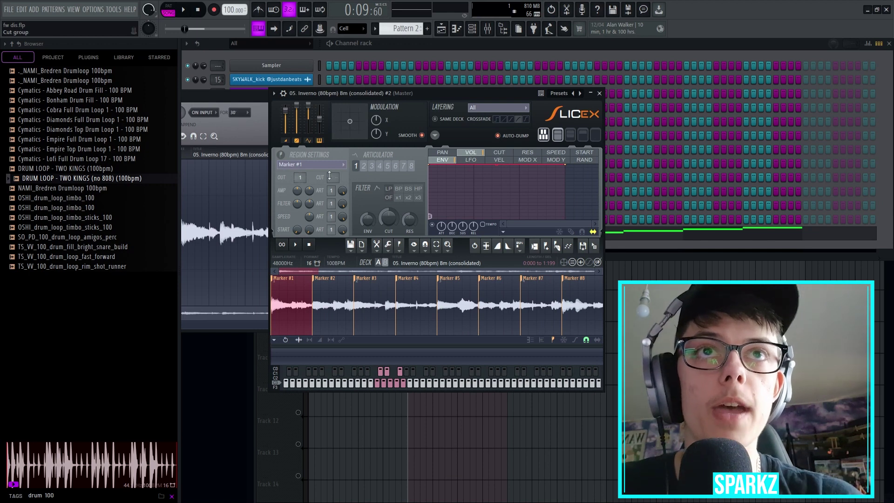
scroll(300, 166, down, 7)
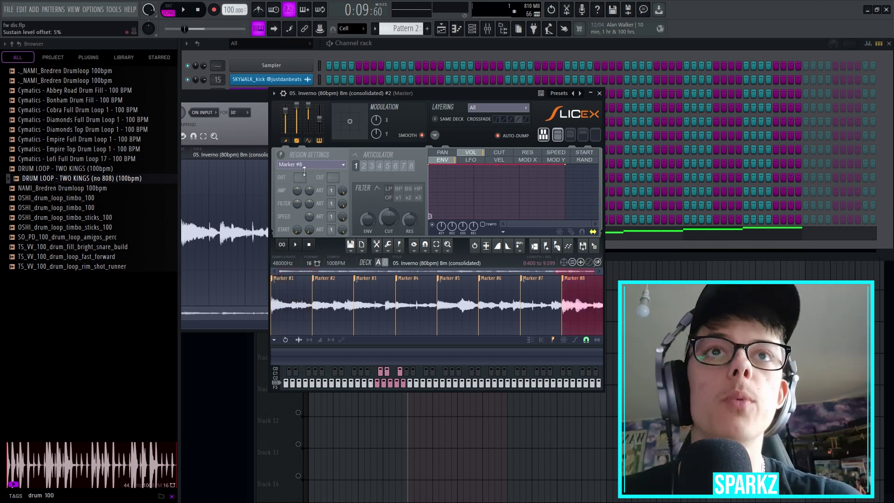
scroll(331, 165, up, 2)
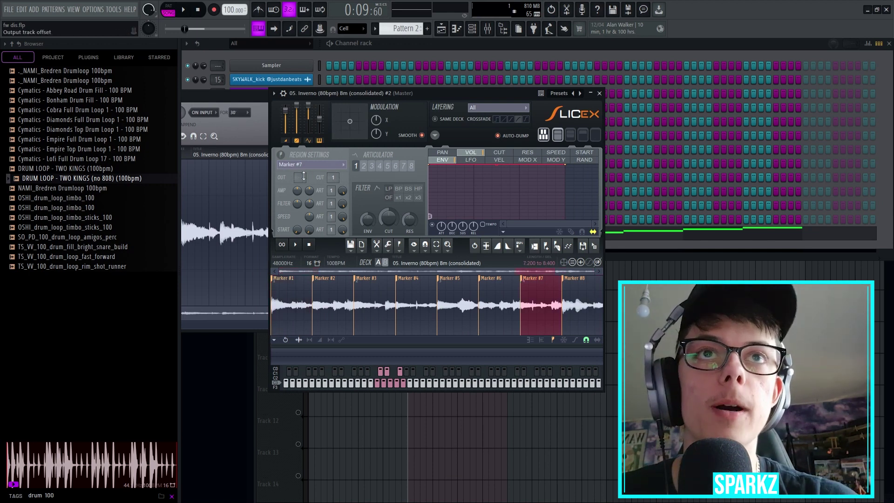
scroll(312, 166, up, 5)
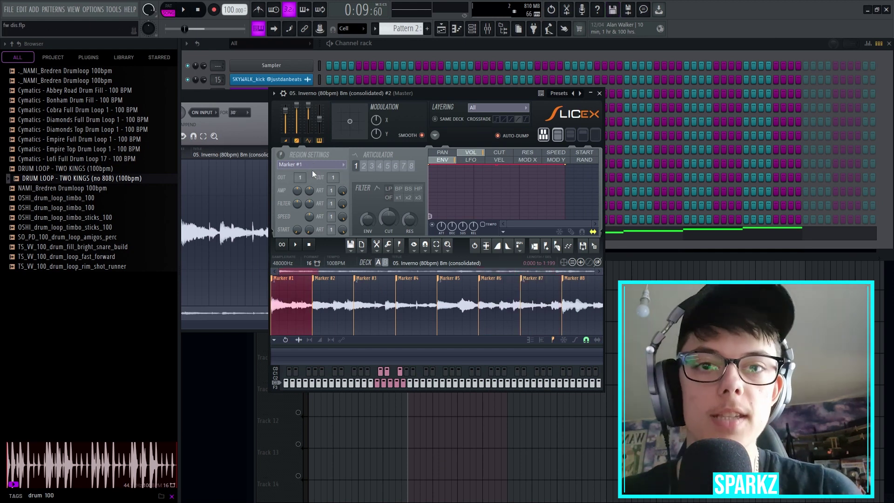
Play several slices in succession to check how they cut each other off.
key(z)
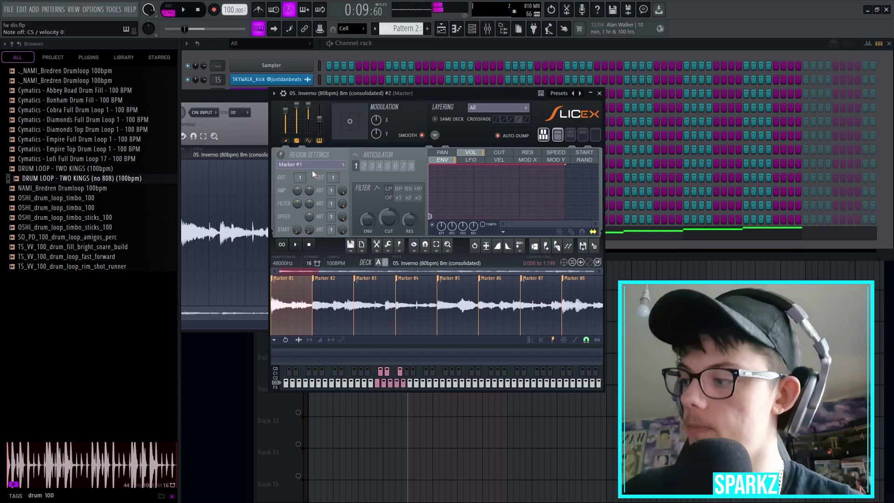
key(v)
key(s)
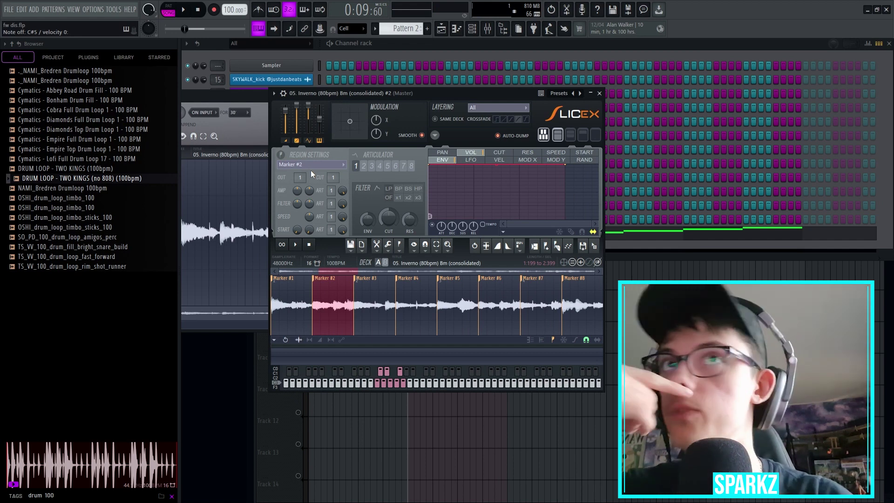
Place Pattern 2 on Track 3 as a four-bar clip starting at bar 5, and unmute Tracks 3 and 6.
key(F5)
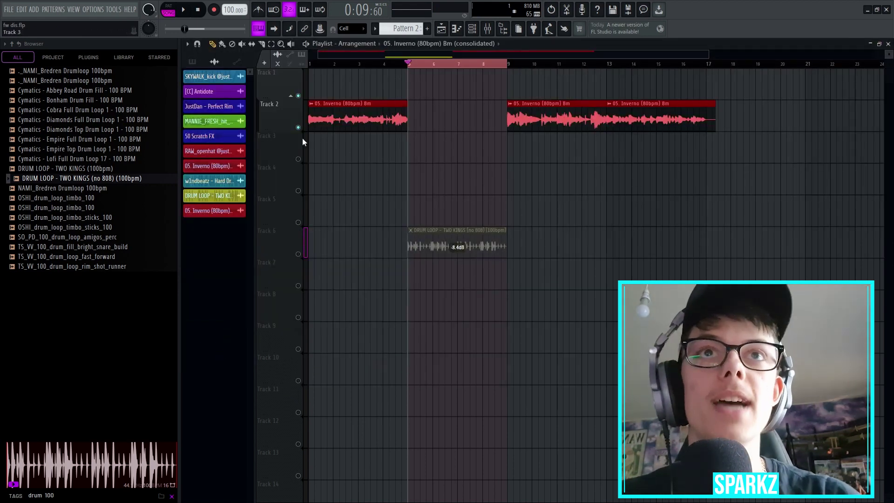
click(298, 254)
click(192, 62)
drag(205, 81, 425, 144)
click(473, 31)
right_click(312, 228)
click(422, 232)
key(F6)
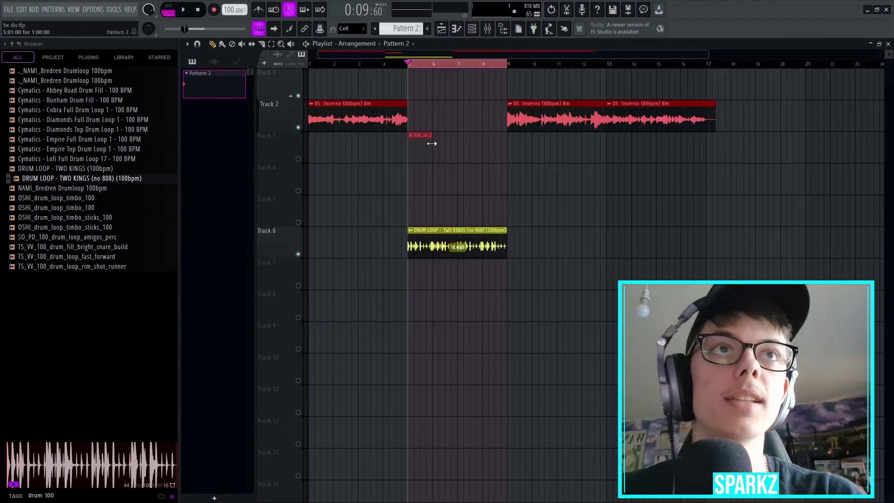
click(298, 159)
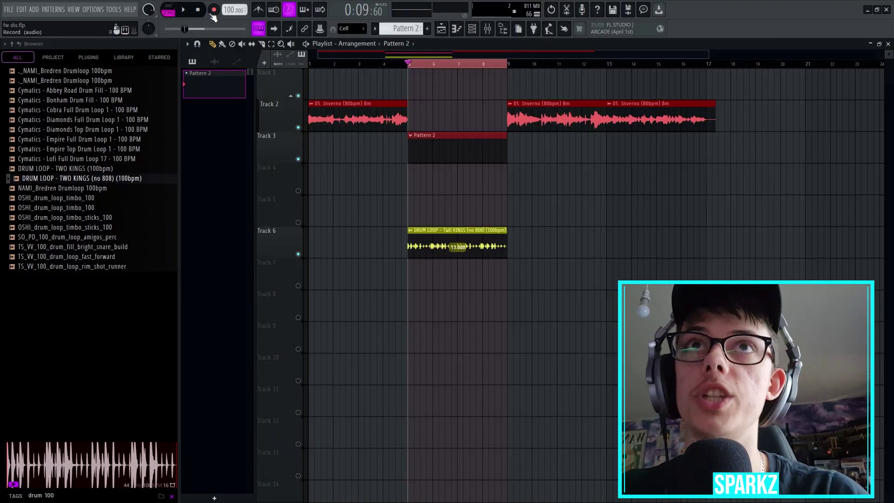
Arm recording for notes and automation, and start then stop a first take over the drum loop.
click(213, 10)
drag(407, 166, 402, 152)
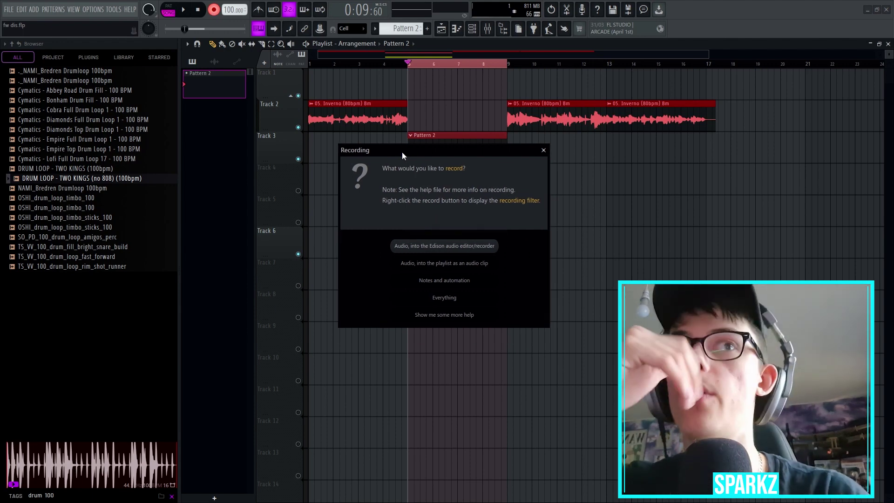
click(433, 282)
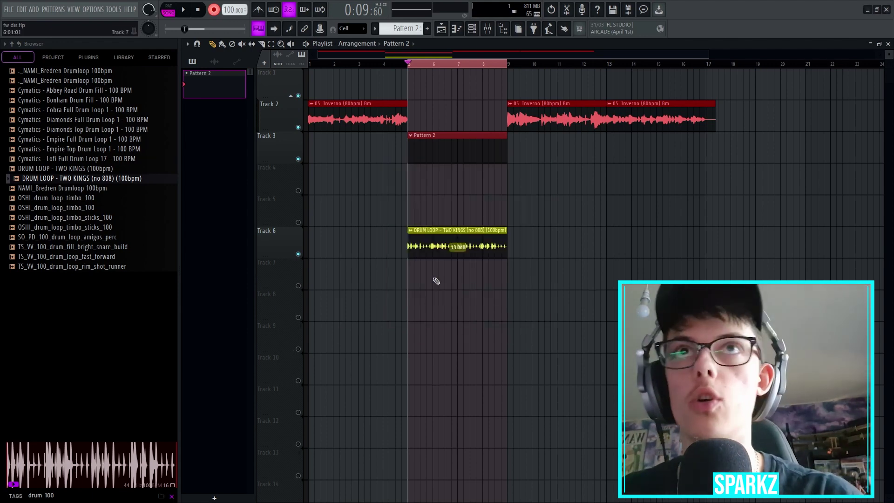
key(space)
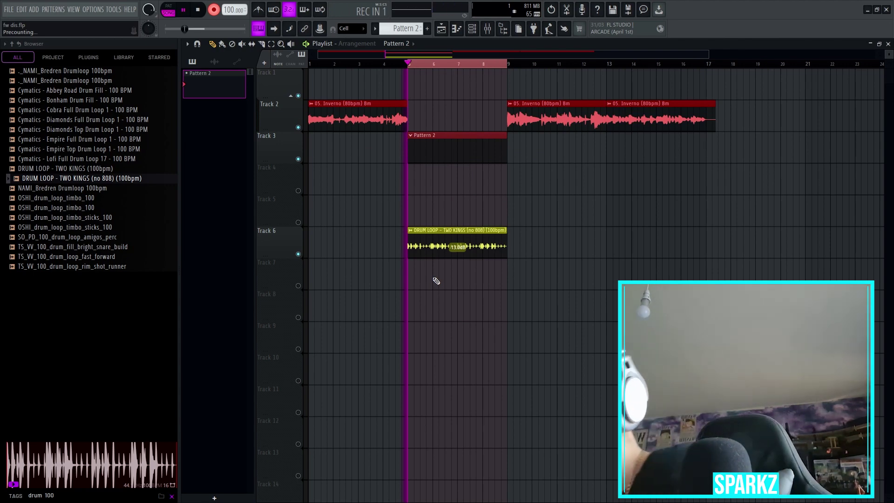
key(space)
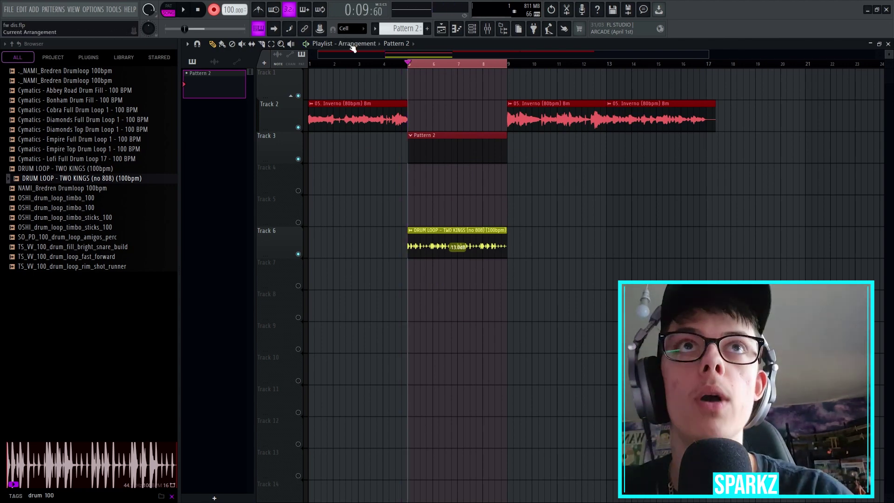
Set the main snap and the piano roll snap to (none), and record a slice performance into Pattern 2 over the drum loop.
click(346, 29)
click(347, 60)
double_click(427, 134)
click(207, 44)
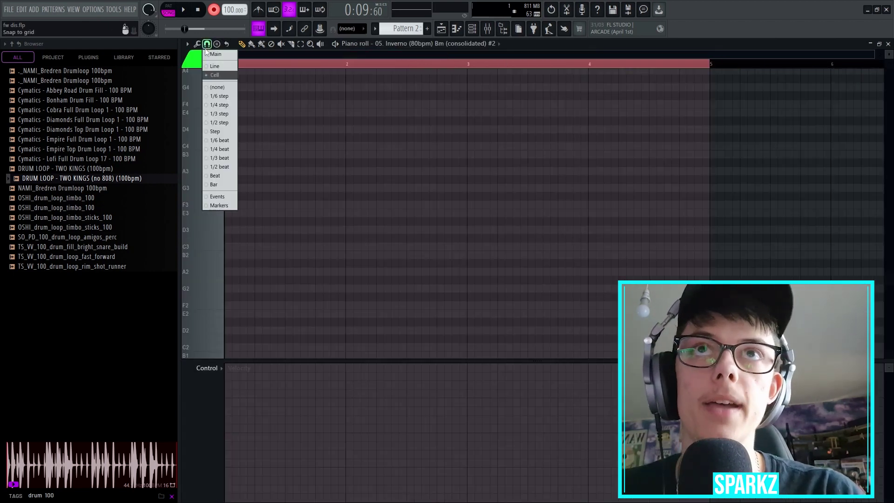
click(210, 88)
key(Escape)
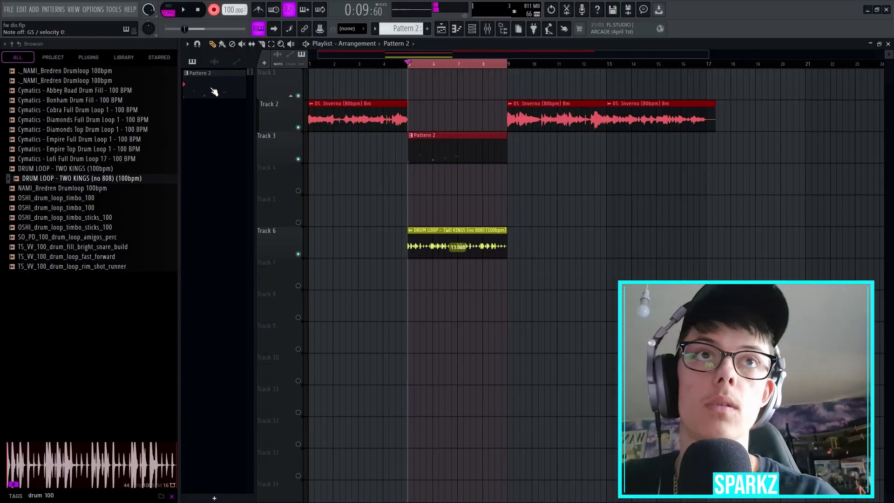
key(space)
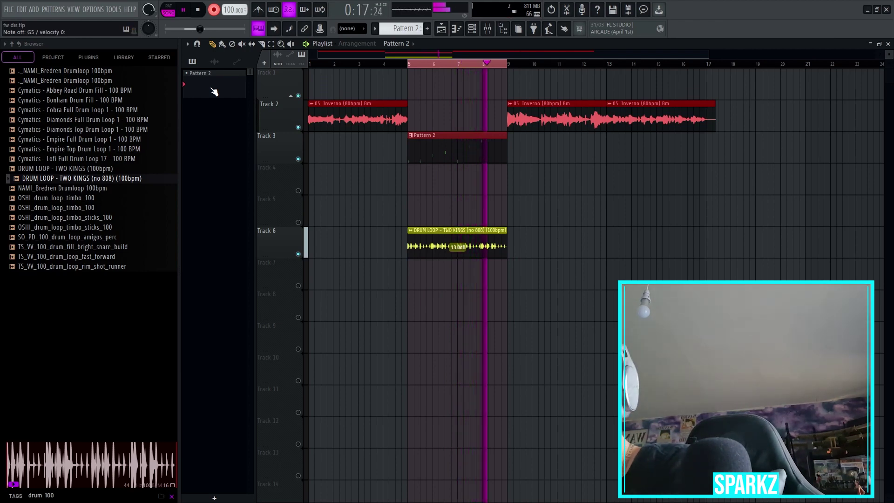
key(space)
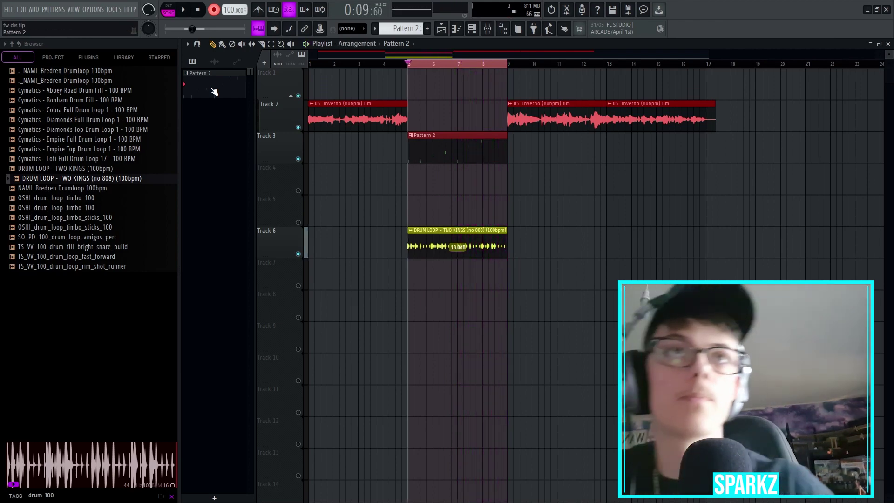
Replace the Marker #8 note at bar 4 of Pattern 2 with a Marker #7 note, and nudge the last Marker #8 note slightly later.
double_click(436, 155)
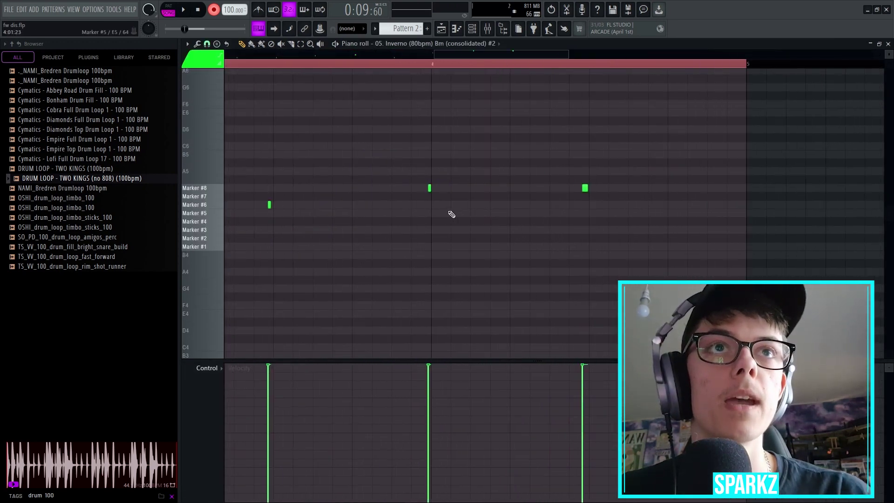
right_click(420, 189)
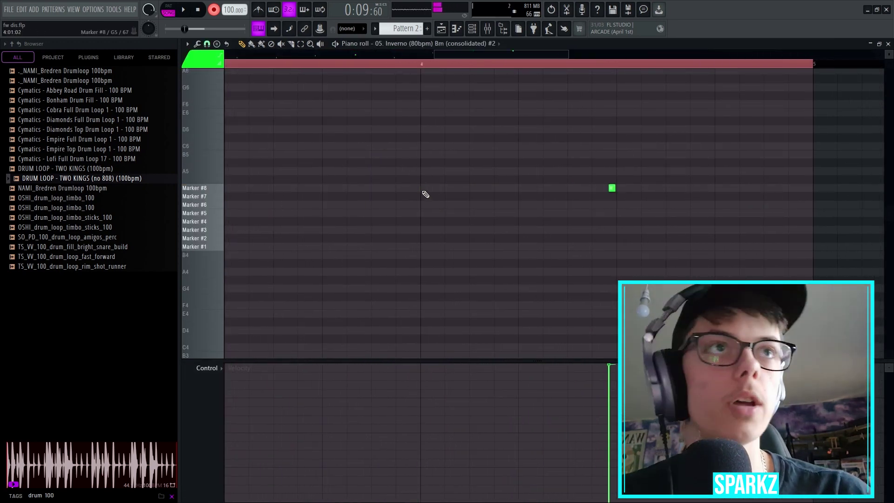
drag(619, 189, 618, 189)
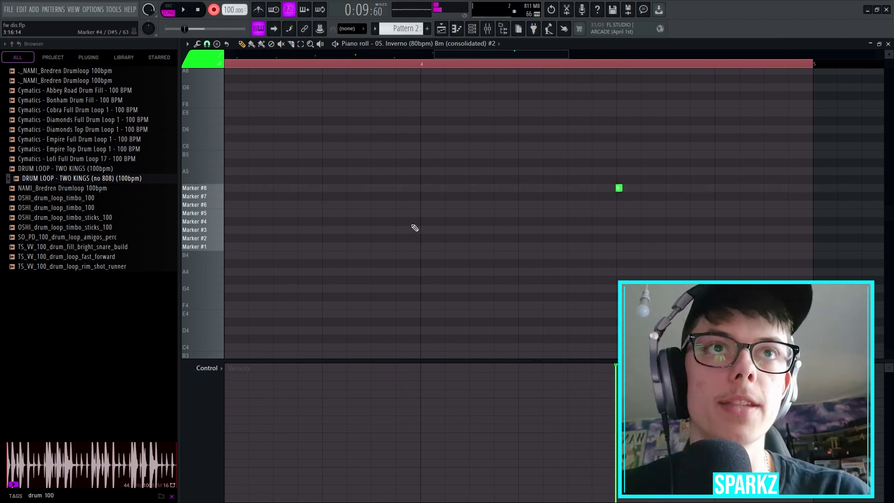
click(422, 196)
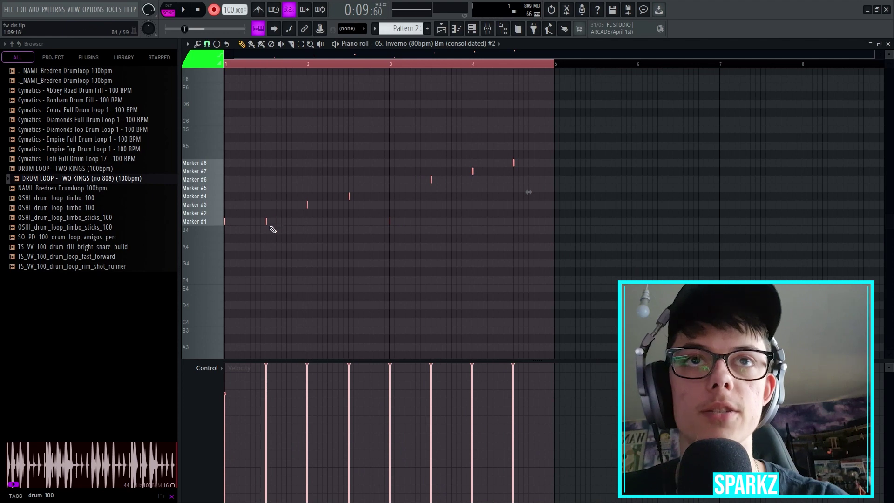
Lengthen all the recorded slice notes in Pattern 2 together to about a third of a bar each.
drag(266, 222, 294, 222)
click(317, 222)
right_click(317, 222)
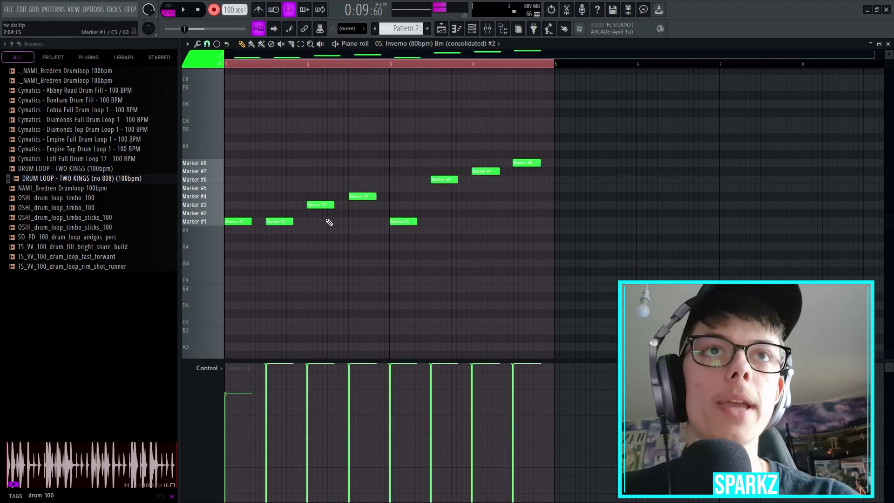
scroll(306, 218, up, 5)
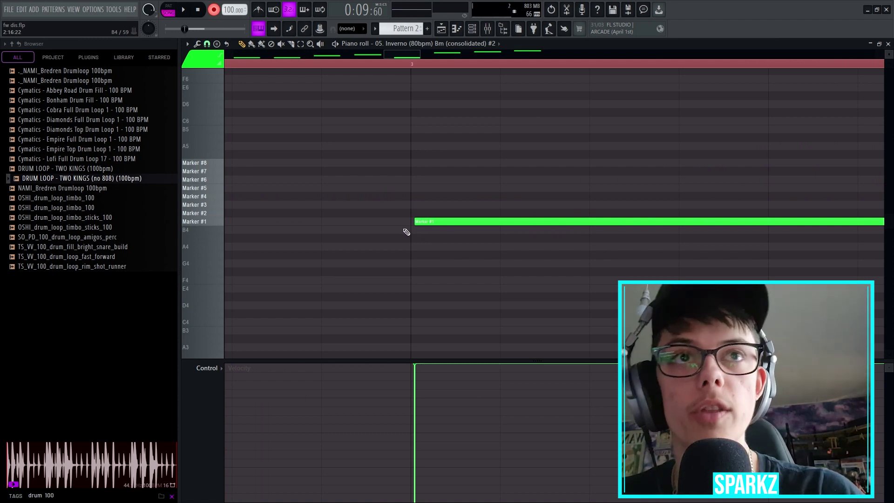
scroll(400, 229, down, 5)
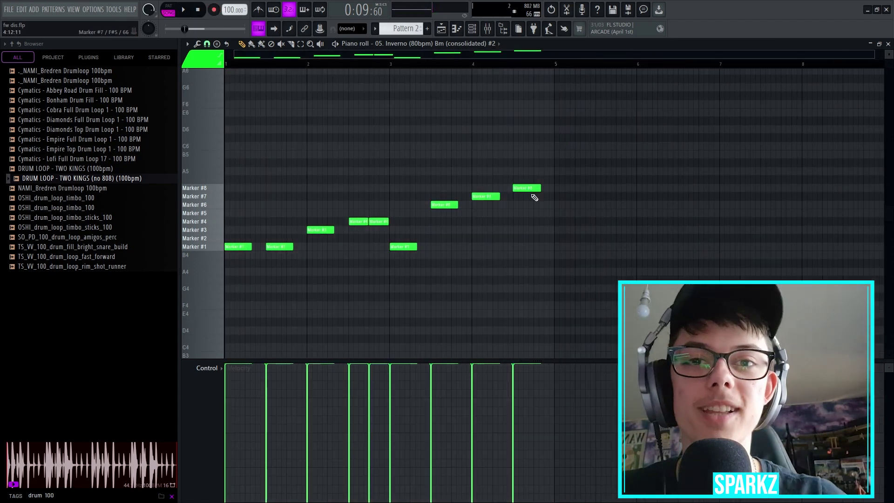
Return to the playlist and play the Inverno sample from bar 9.
key(Escape)
key(Escape)
click(391, 64)
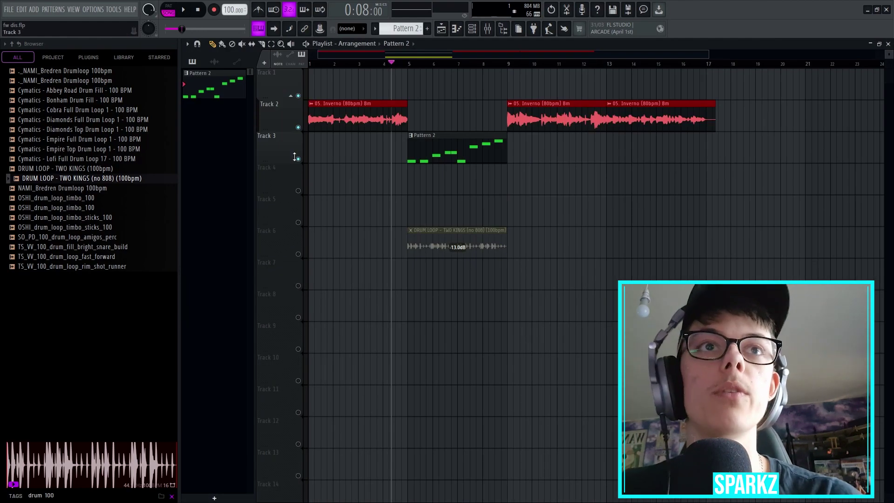
scroll(532, 170, down, 2)
scroll(536, 169, up, 3)
click(404, 63)
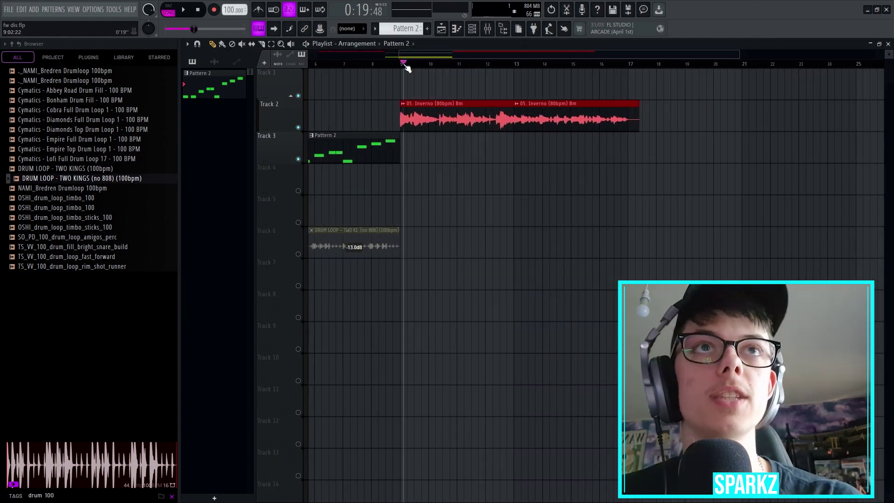
click(401, 65)
key(space)
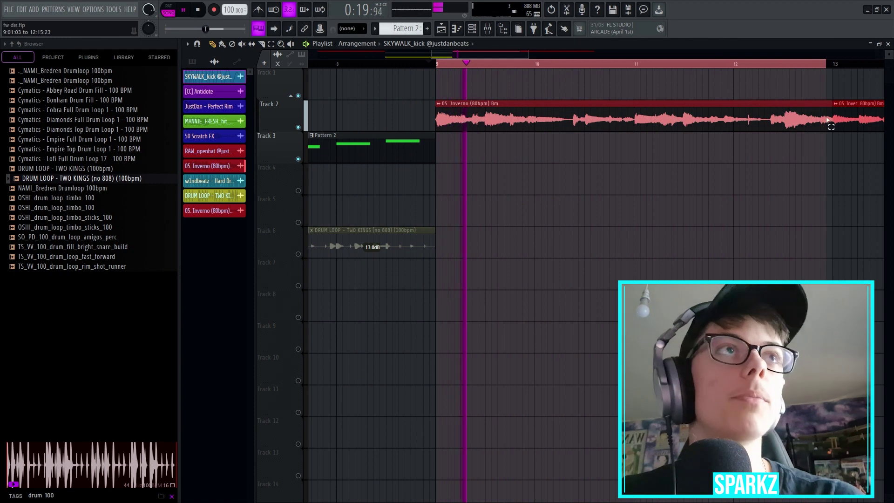
Set the main snap to Cell and set the playlist time selection from bar 9 to bar 13.
key(ctrl+z)
key(space)
click(352, 29)
click(350, 48)
right_click(543, 174)
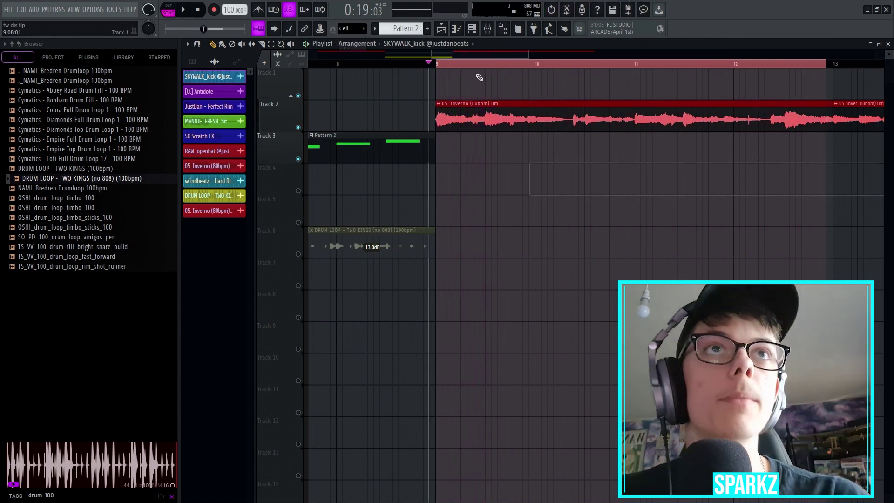
click(453, 65)
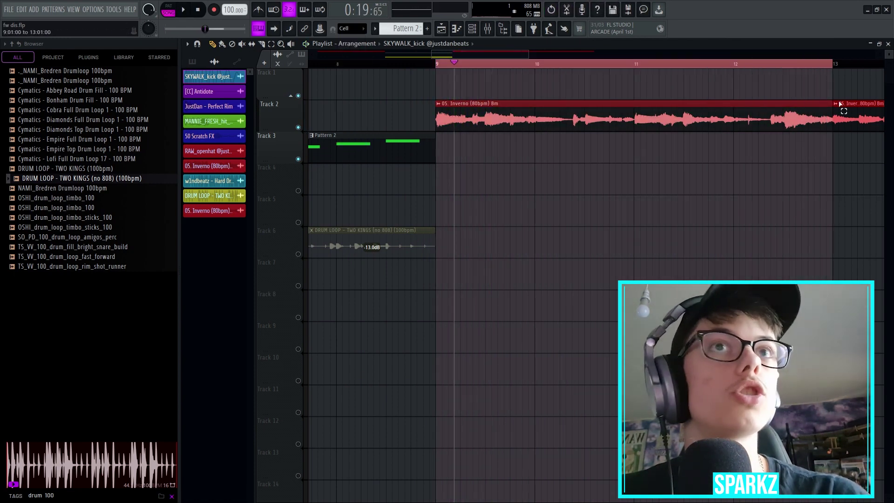
scroll(613, 226, down, 2)
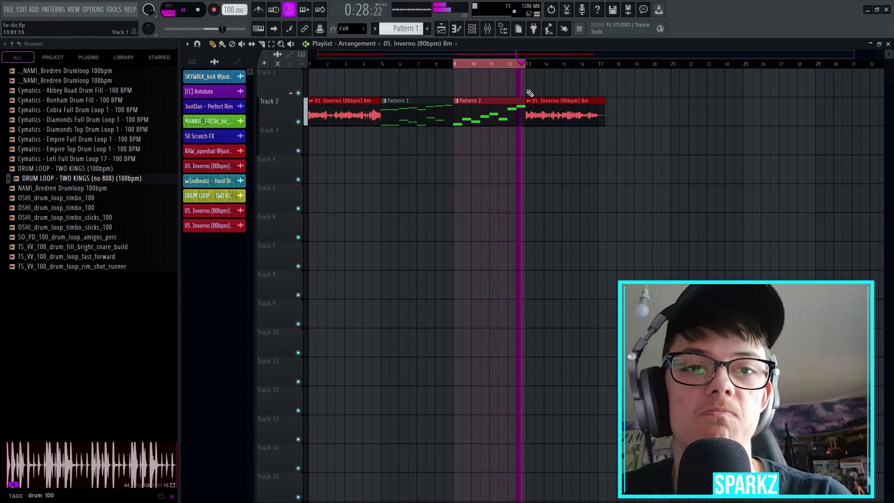
key(space)
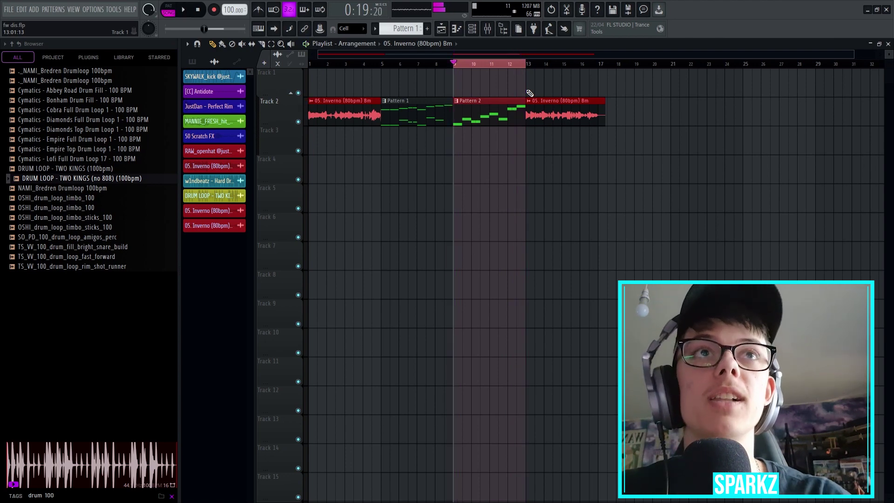
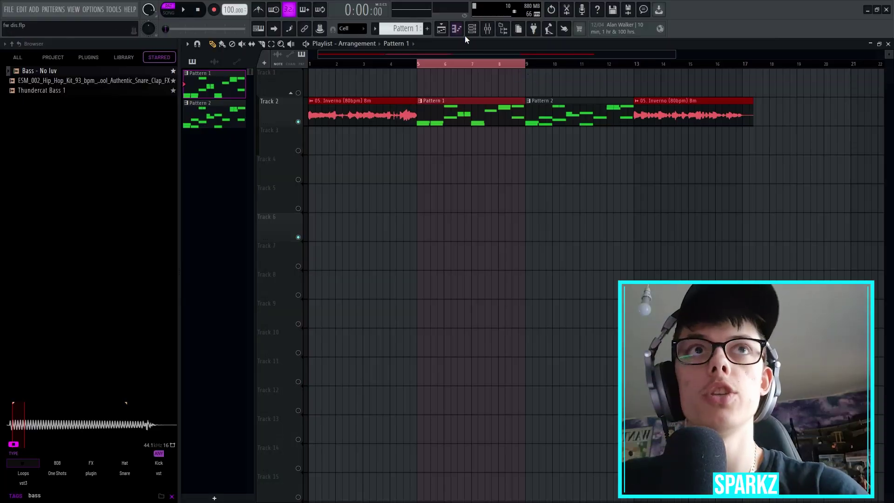
Inspect the JustDan - Perfect Rim sample from the channel rack.
click(472, 29)
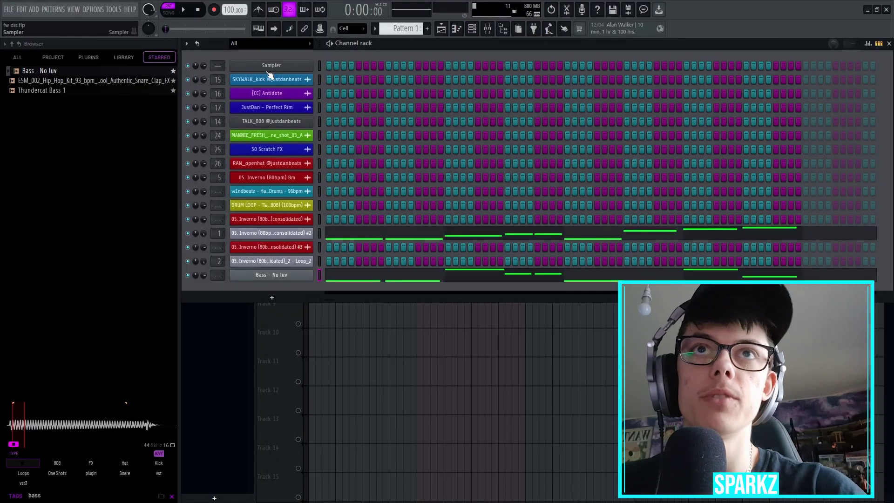
click(268, 108)
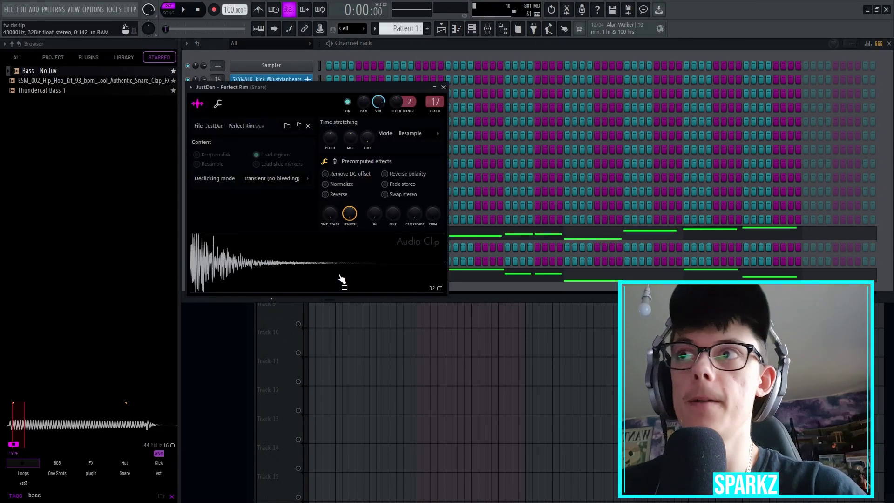
click(444, 88)
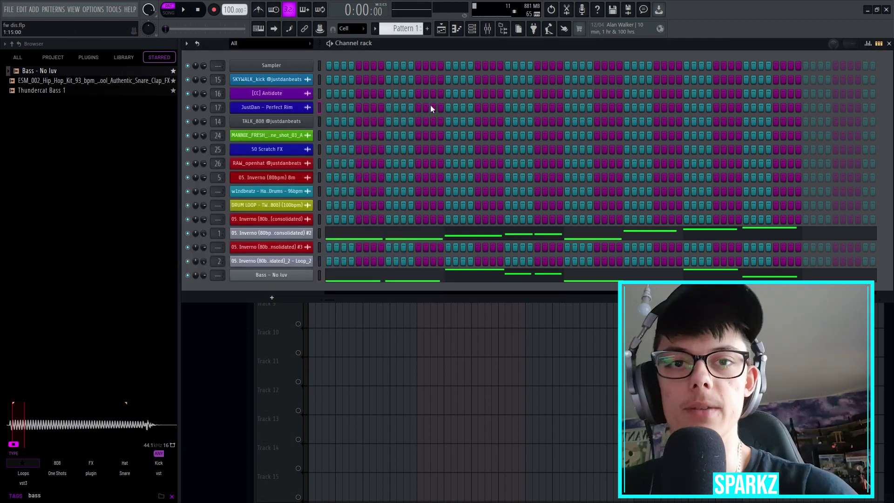
Program a SKYWALK_kick hit on step 1 and JustDan - Perfect Rim hits on beats 2 and 4 of all four bars in Pattern 1.
key(space)
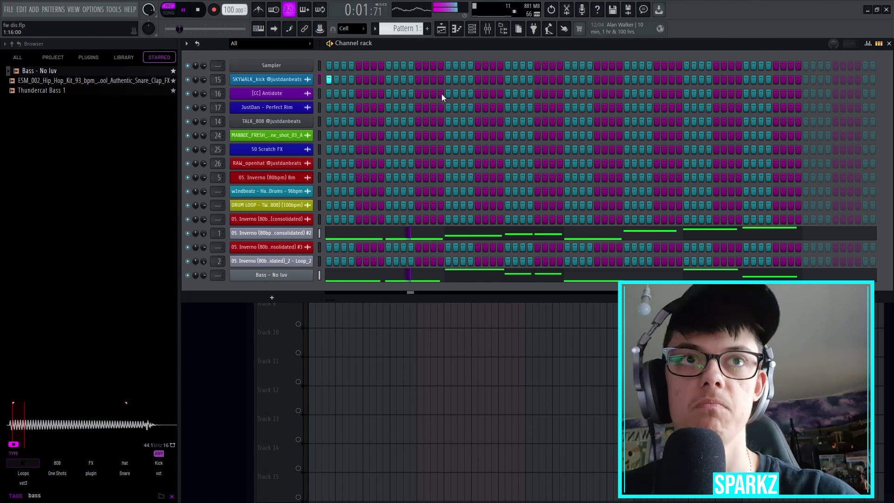
click(359, 107)
click(418, 107)
click(478, 107)
click(538, 107)
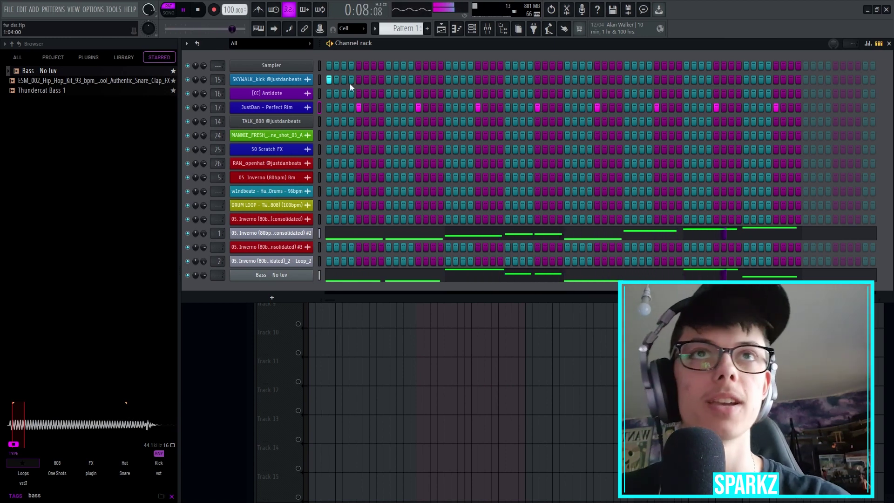
Add SKYWALK_kick hits on steps 4, 7, 11, 17, 20 and 27 of Pattern 1 during playback.
click(404, 79)
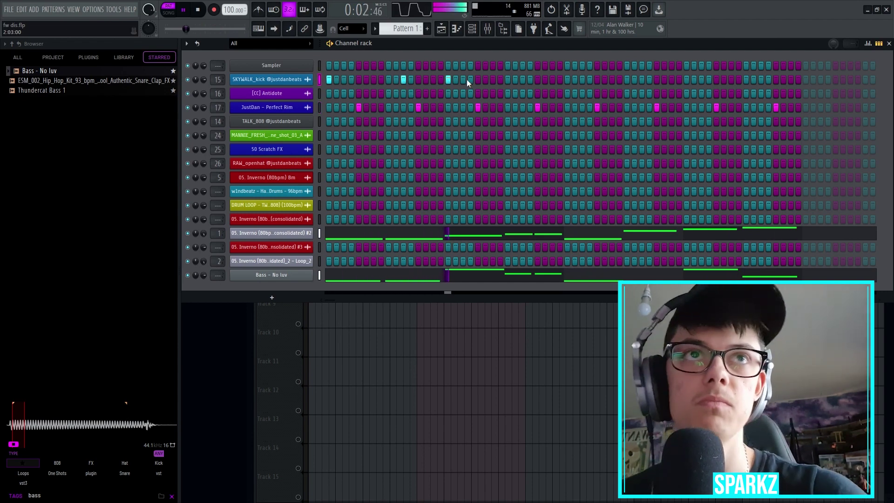
click(351, 80)
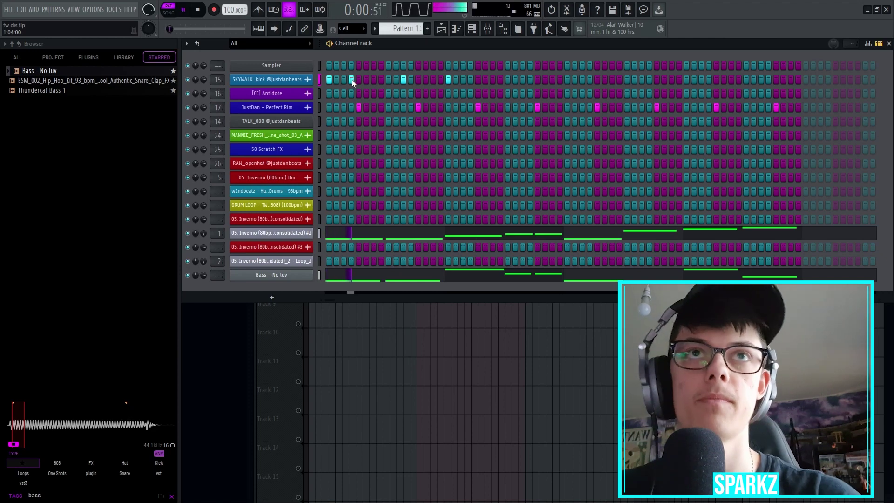
click(375, 79)
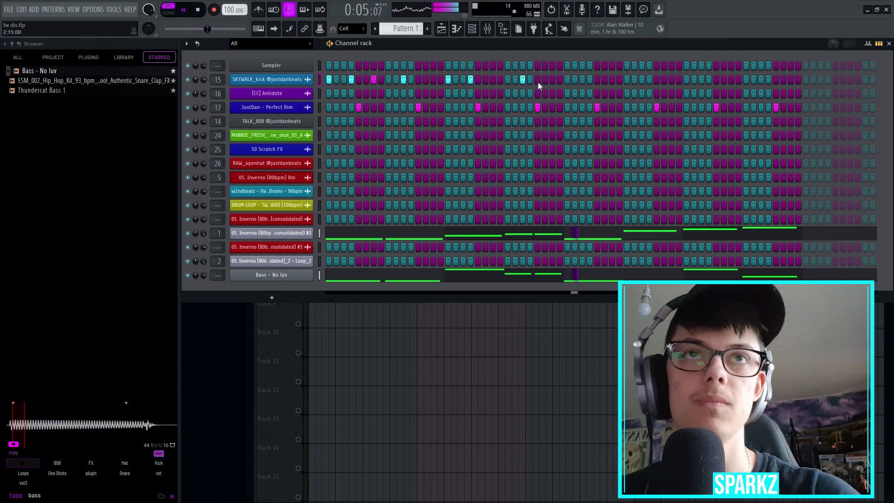
key(space)
Repeat the SKYWALK_kick notes of bars 1–2 in bars 3–4 and lower the velocities of bar 1's second and third hits.
right_click(303, 80)
click(334, 79)
key(ctrl+a)
drag(665, 63, 439, 86)
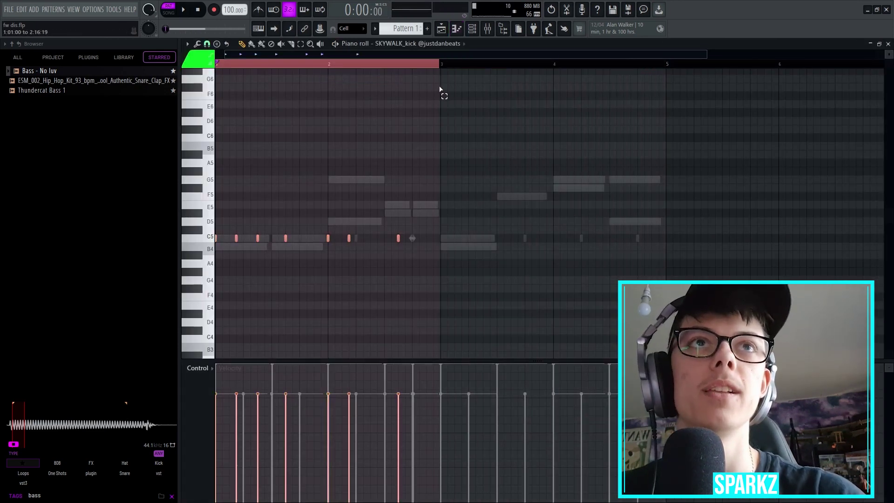
key(ctrl+z)
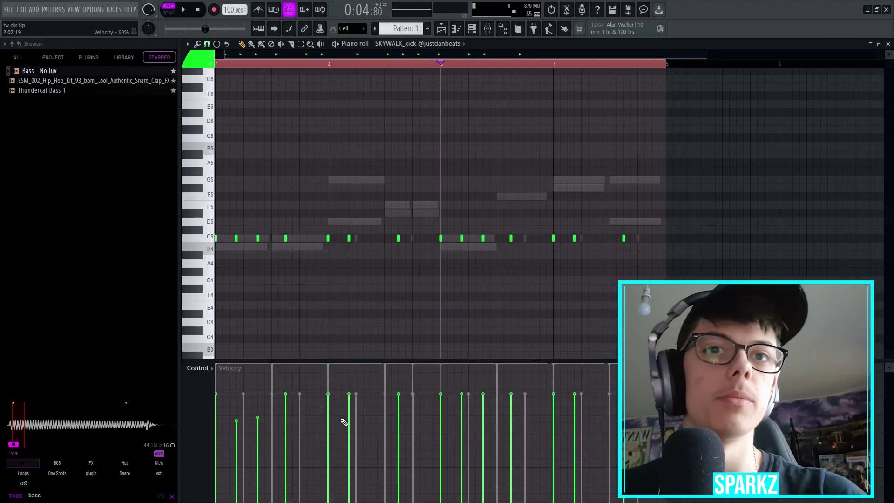
click(247, 64)
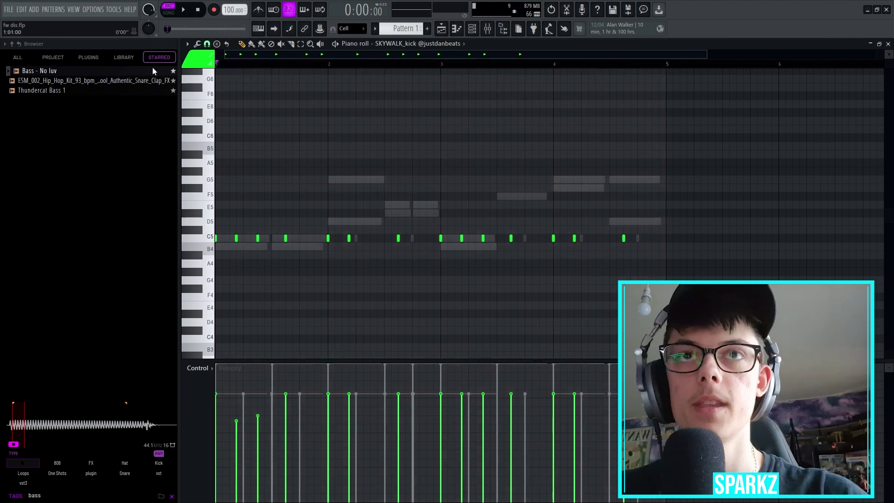
key(space)
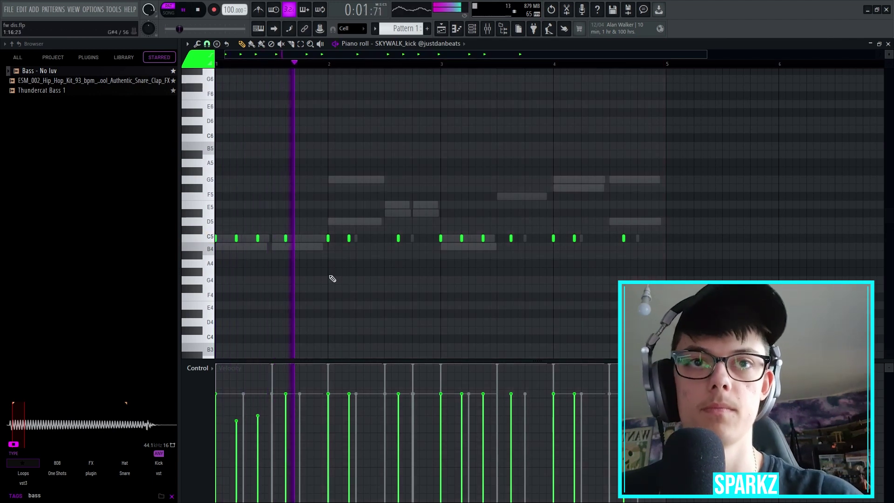
Add a soft ghost kick just before bar 2's second hit, soften that hit, and add a kick on the last step of bar 4.
click(328, 421)
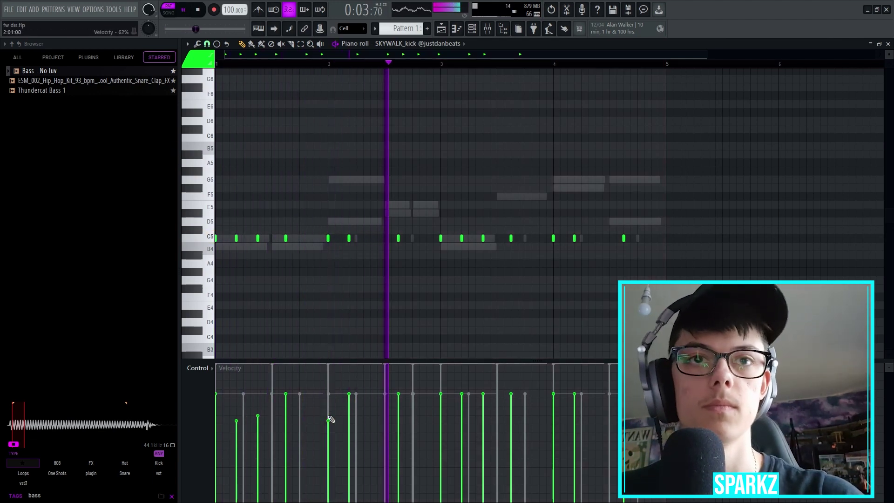
key(space)
click(346, 239)
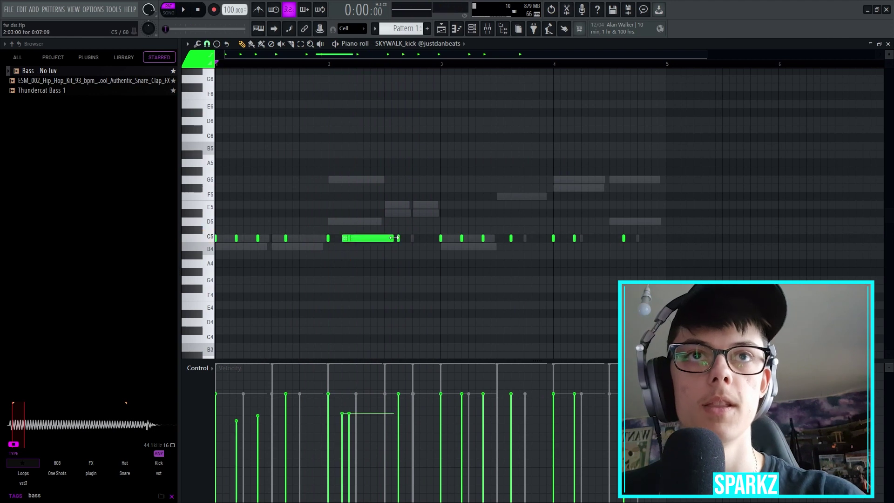
key(space)
click(343, 455)
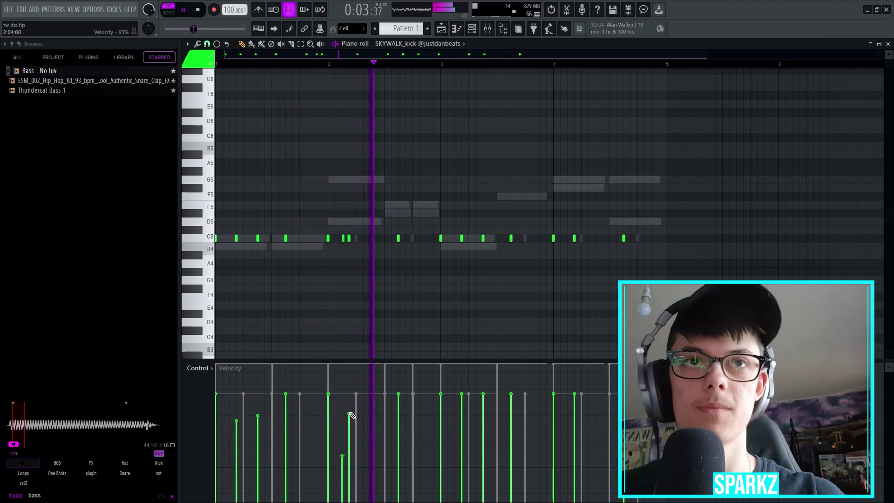
key(space)
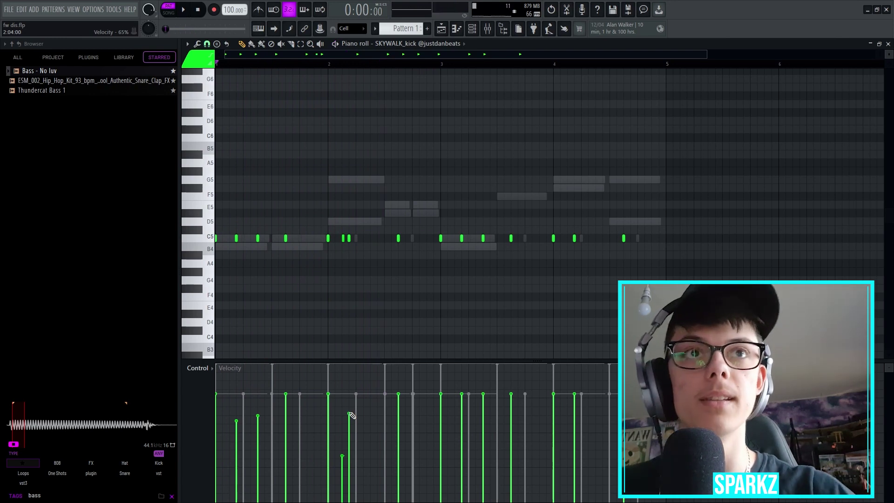
click(663, 238)
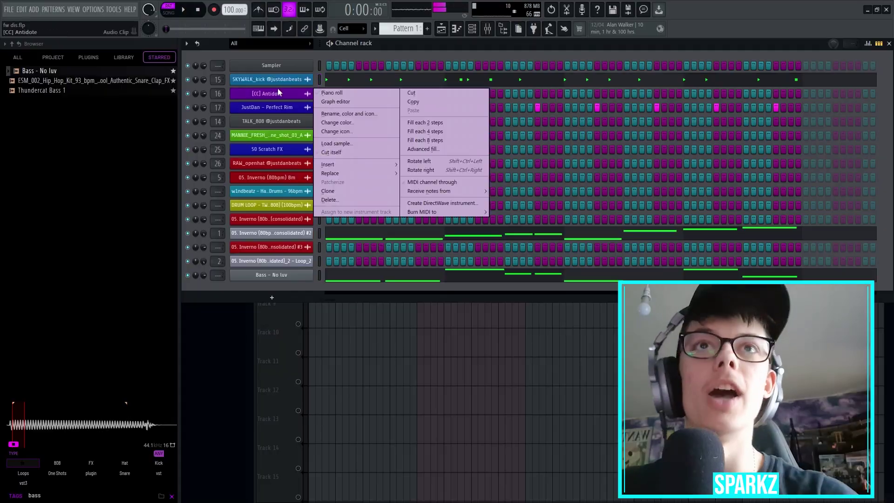
Fill [CC] Antidote with hits every 4 steps, clone them two steps over, and lower the clones' velocities.
click(436, 133)
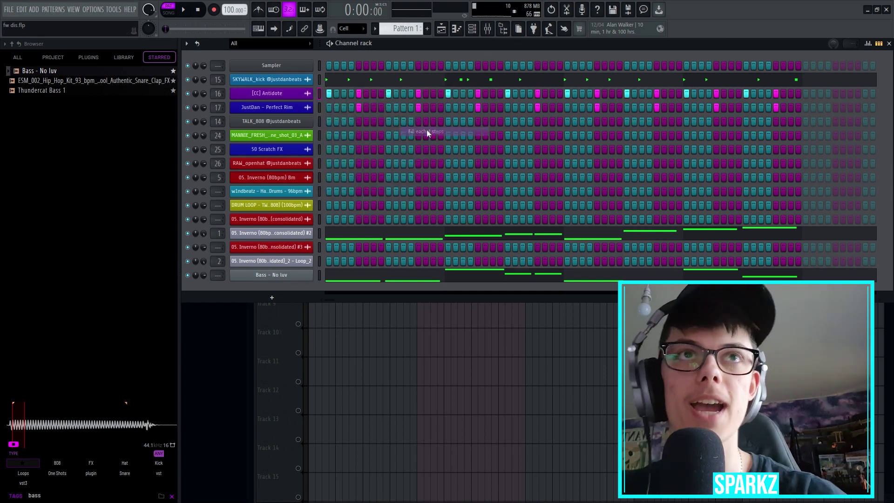
right_click(308, 95)
click(331, 93)
drag(298, 236, 311, 244)
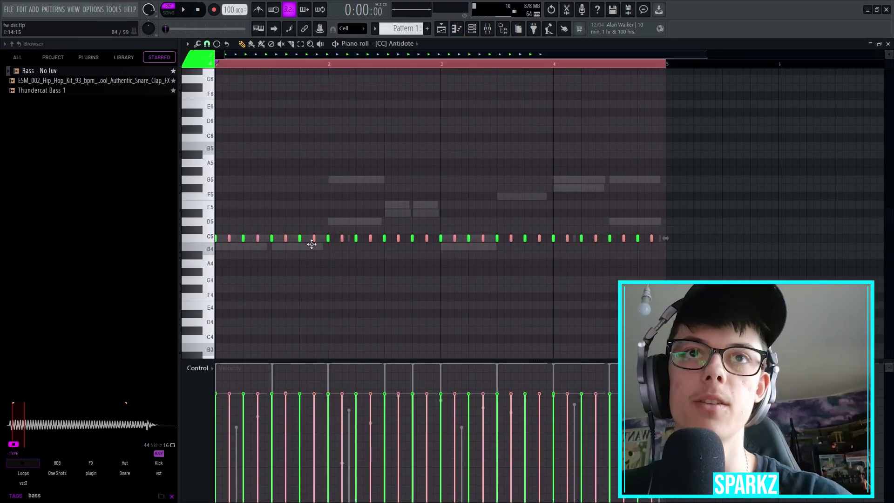
scroll(329, 264, down, 8)
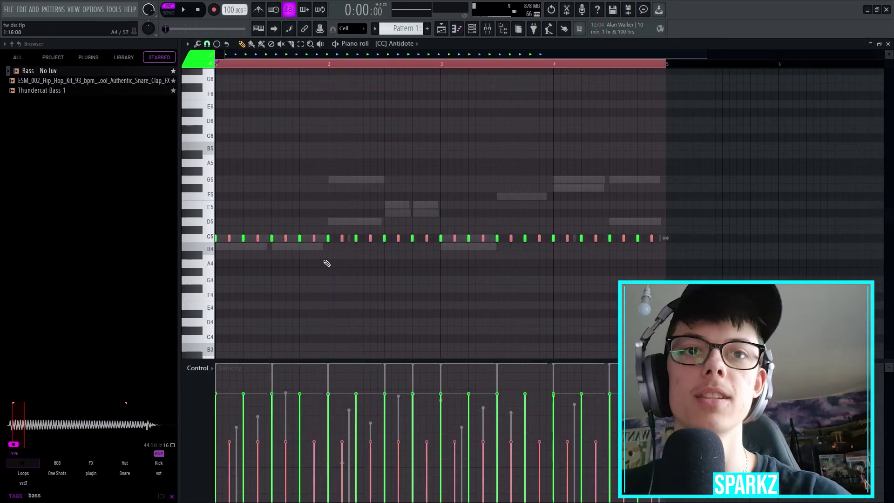
Randomize the velocities of all [CC] Antidote notes and preview the pattern.
key(ctrl+a)
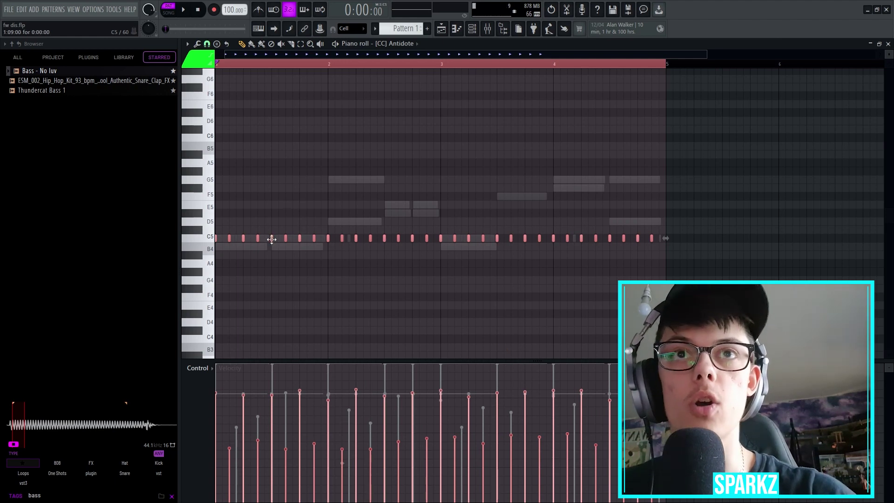
click(278, 222)
right_click(278, 223)
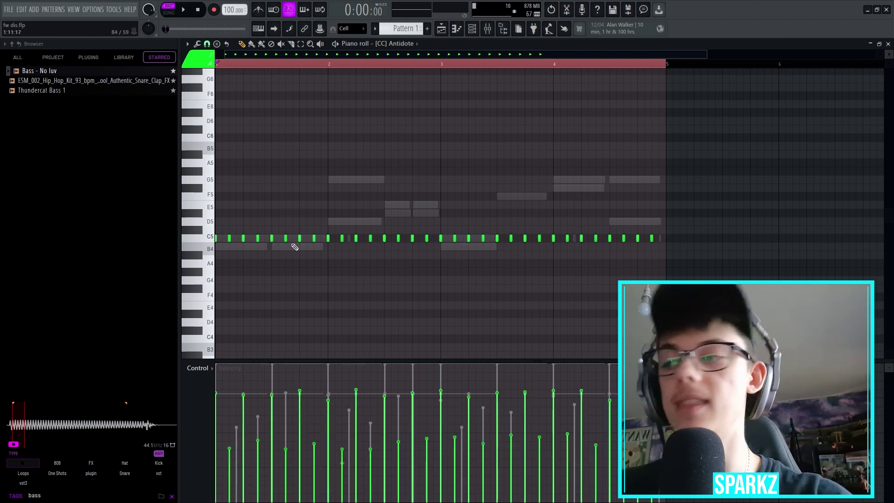
key(super)
key(super)
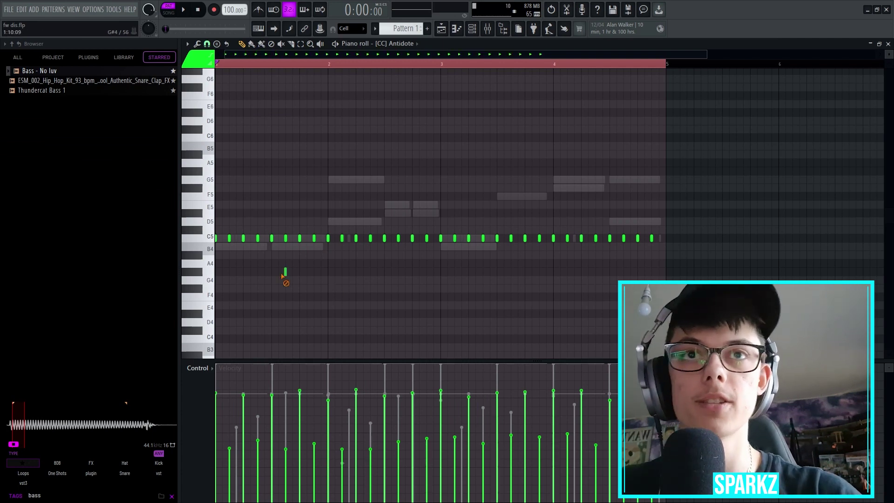
key(space)
key(space)
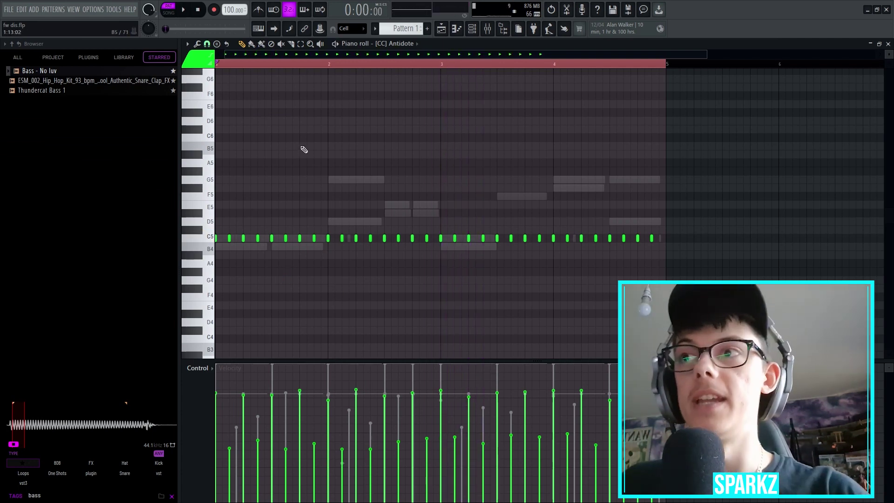
Refill [CC] Antidote with hits every 2 steps, clone them one step over, and lower the clones' velocities.
key(F7)
right_click(311, 95)
click(408, 123)
right_click(310, 93)
click(329, 92)
drag(243, 239, 251, 238)
scroll(261, 277, down, 5)
Randomize the velocity levels of all [CC] Antidote notes during playback.
key(space)
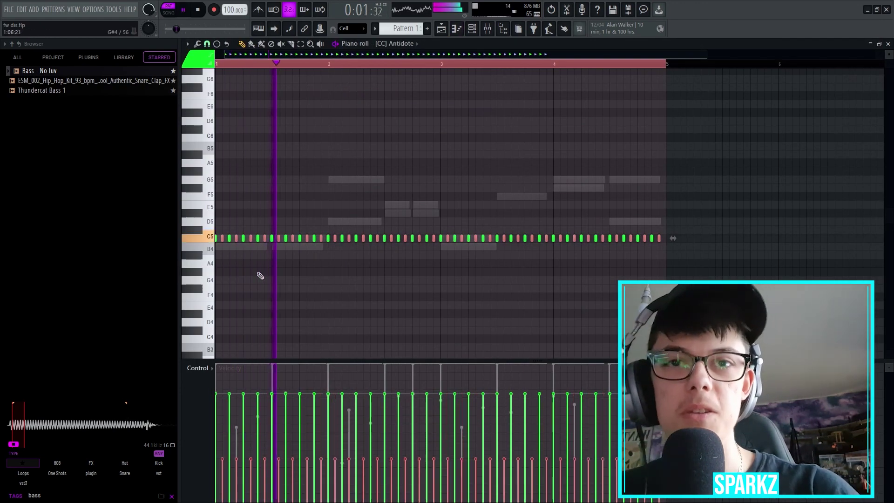
key(alt+r)
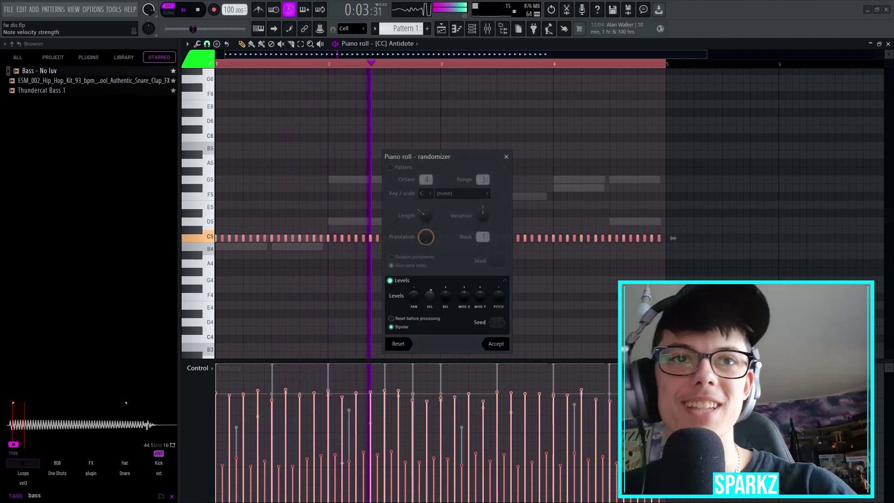
click(496, 343)
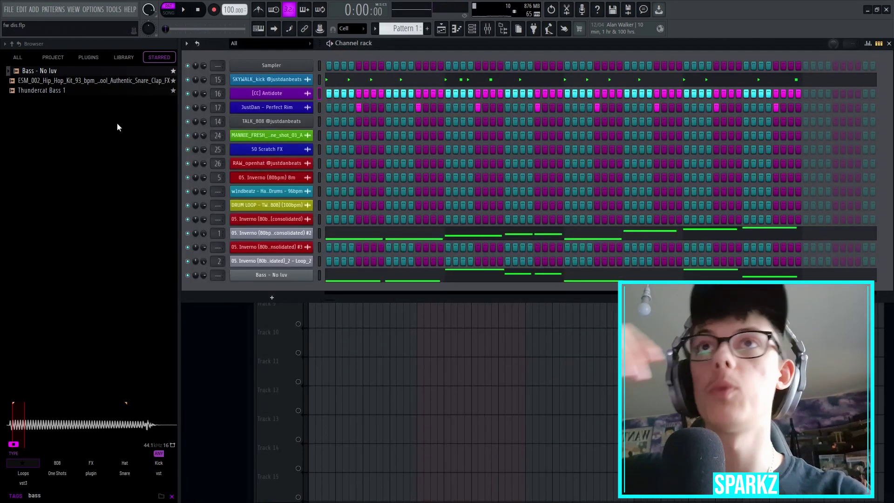
Replace the [CC] Antidote sample with the starred {HiHat} COORDINATE sample and check its channel settings during playback.
click(128, 463)
drag(53, 91, 271, 95)
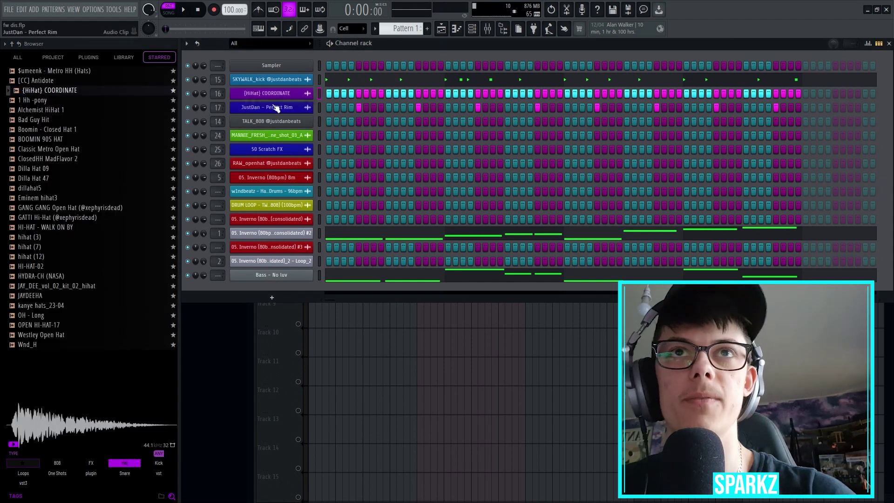
key(space)
click(278, 93)
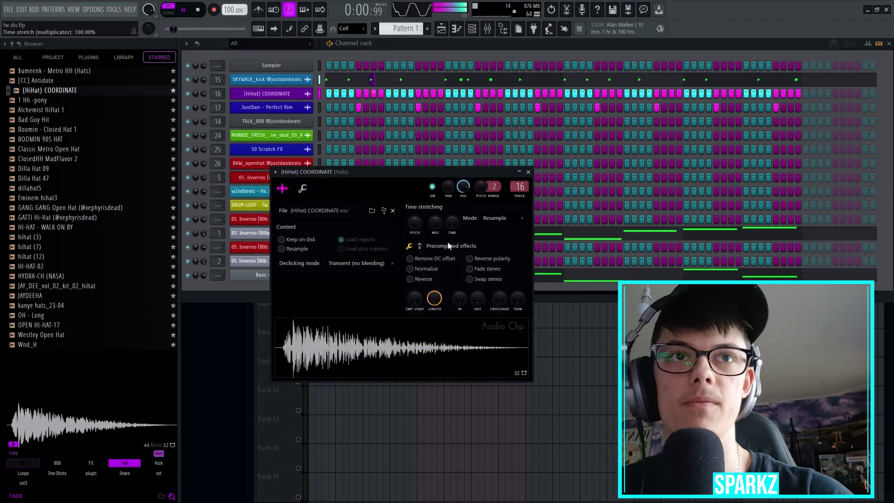
click(529, 172)
Lower the velocities of all {HiHat} COORDINATE notes together in the piano roll.
right_click(305, 92)
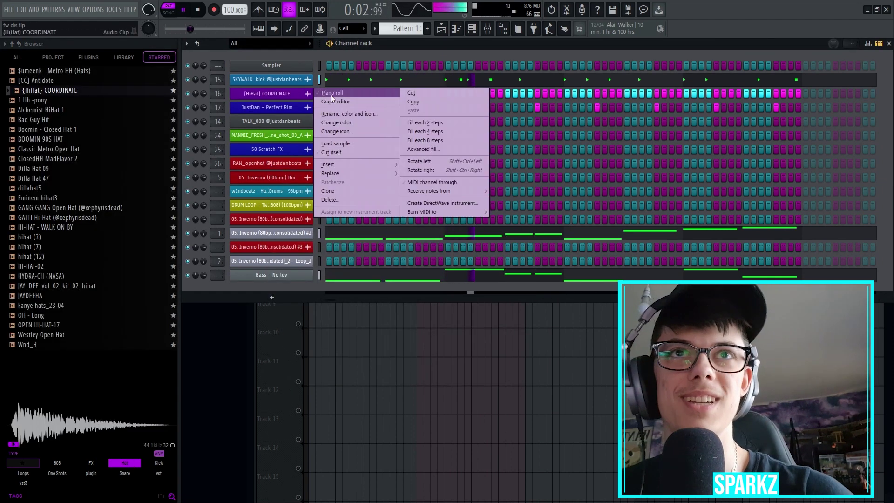
click(326, 91)
key(ctrl+a)
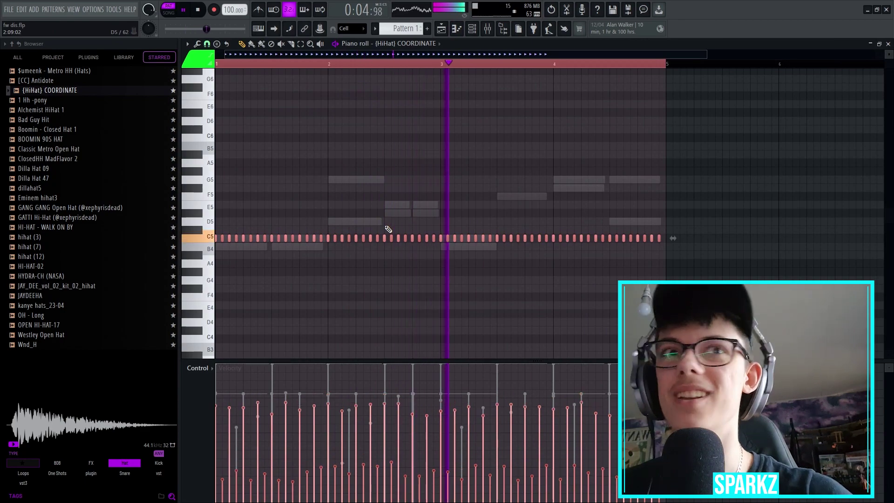
click(470, 30)
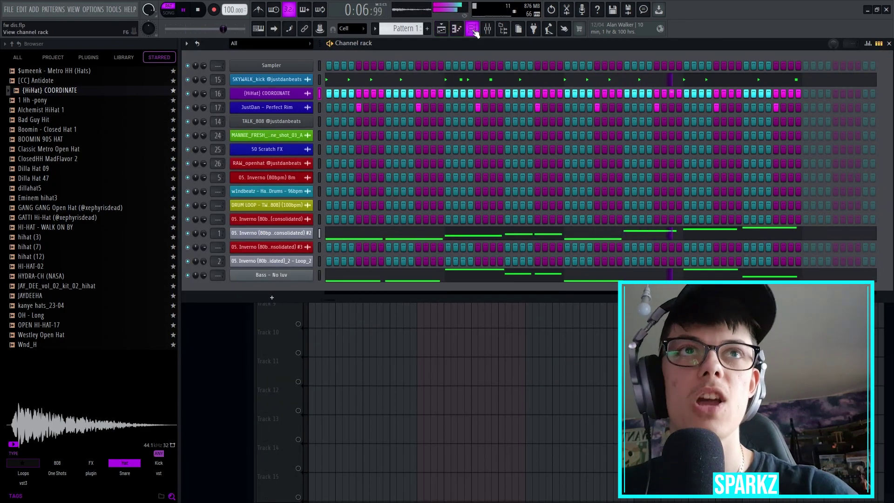
Delete the last three {HiHat} COORDINATE notes of bars 1, 2 and 3, and add a fast hi-hat roll at the end of bar 4.
right_click(295, 90)
click(346, 90)
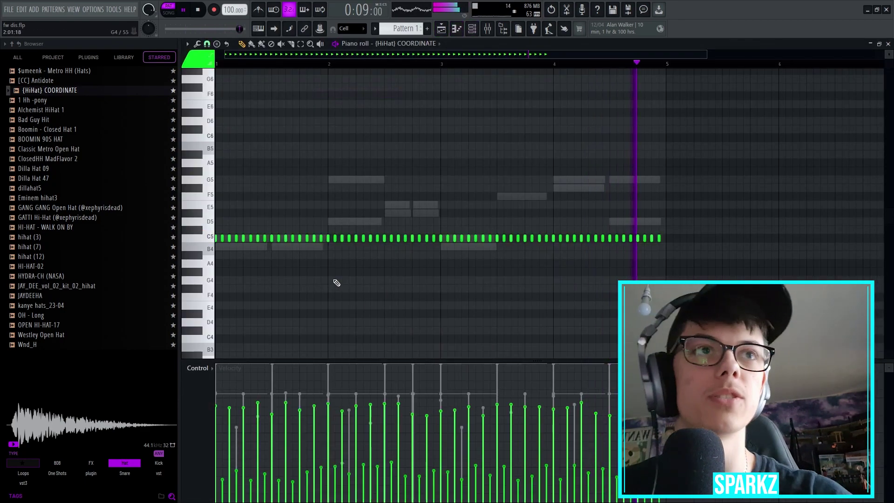
right_click(321, 238)
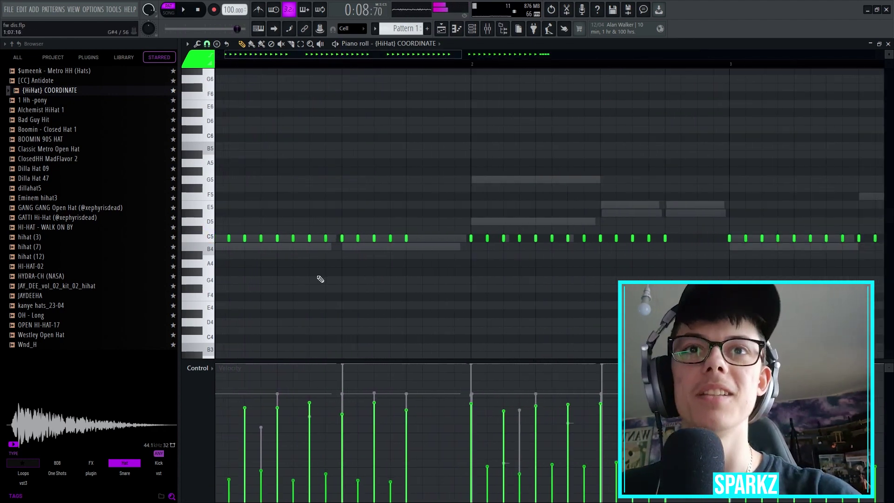
Pitch the hi-hats on steps 6–8 of bar 1 down to B4, A#4 and A4, and the one on step 10 of bar 2 to B4.
scroll(320, 279, up, 3)
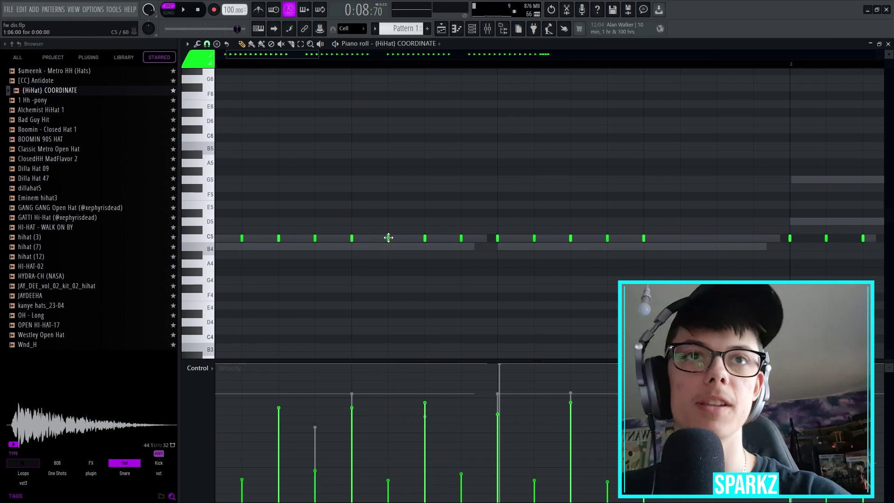
drag(425, 241, 464, 275)
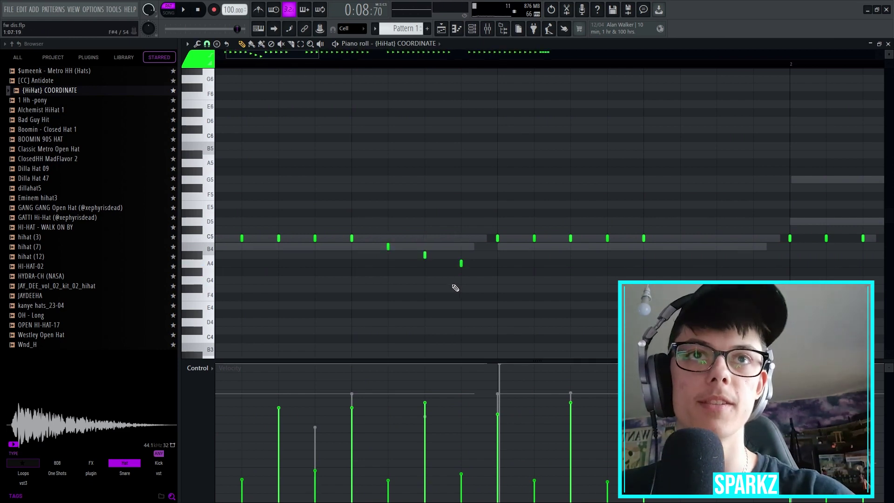
scroll(457, 288, down, 3)
key(space)
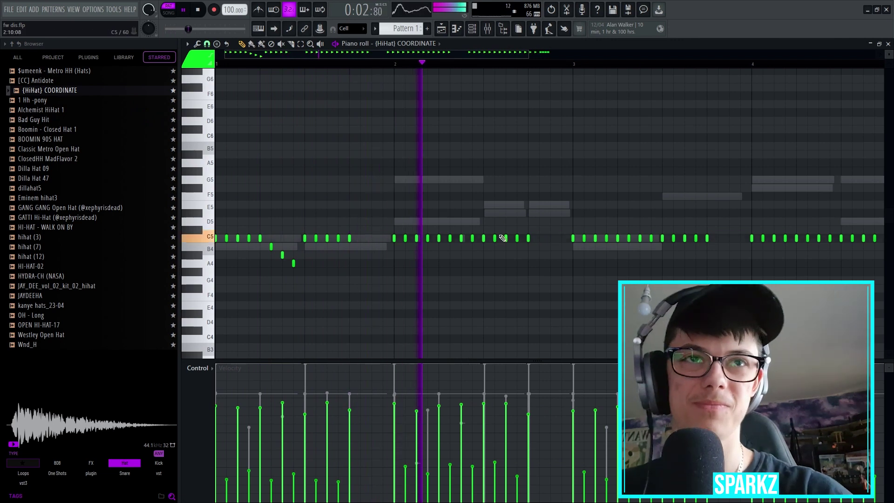
drag(494, 239, 495, 249)
key(space)
scroll(373, 247, down, 2)
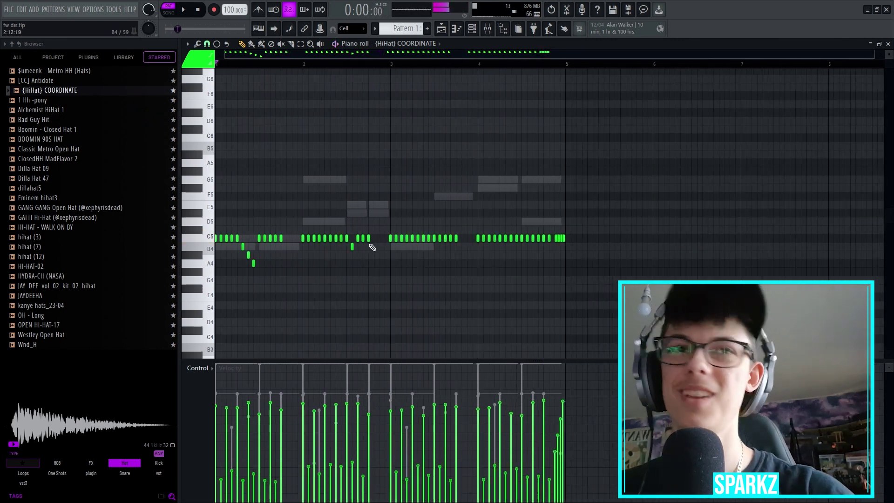
Adjust the Kick track's level in the mixer during playback.
scroll(370, 248, down, 1)
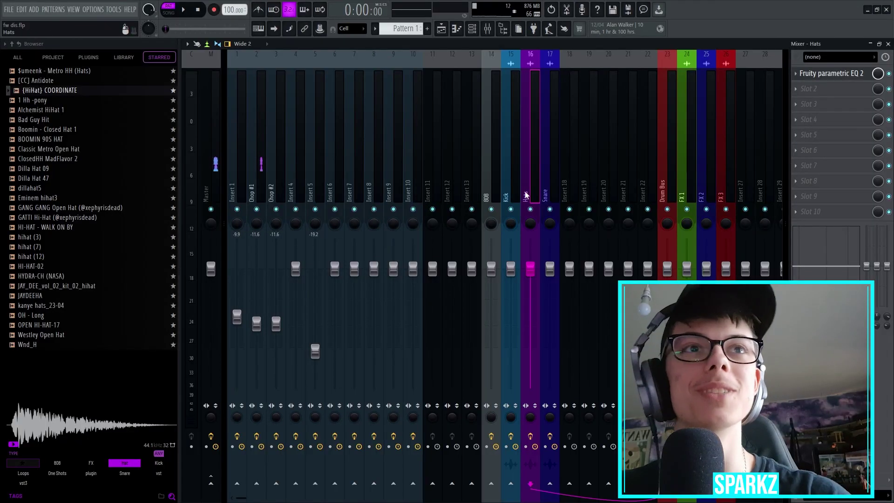
key(space)
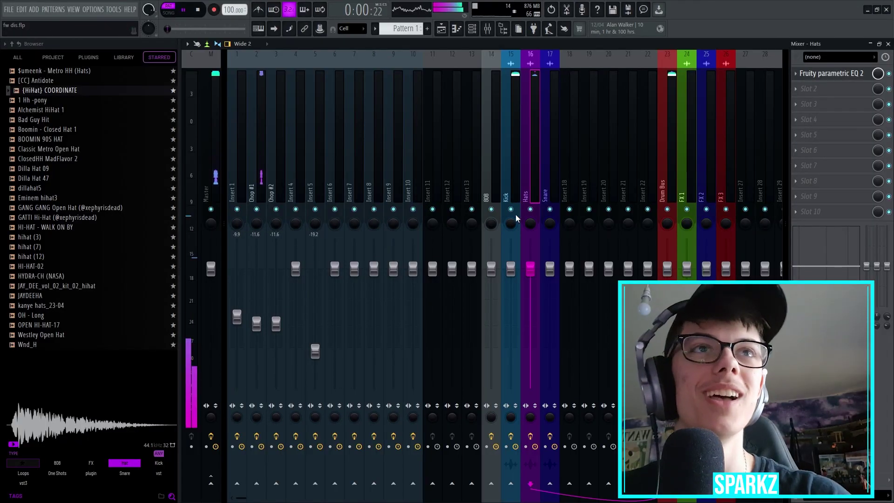
drag(511, 269, 511, 269)
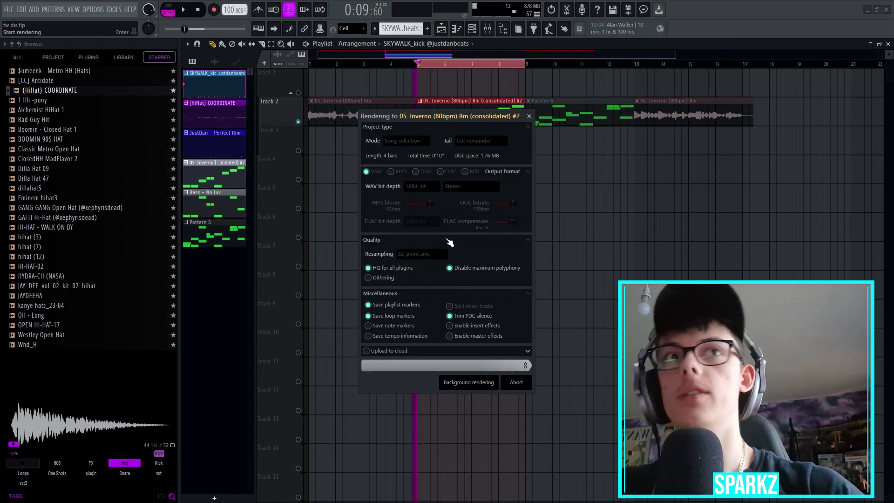
Move the 05. Inverno audio clip and the consolidated clip up to Track 1 in the playlist.
right_click(470, 146)
drag(365, 143, 366, 87)
drag(449, 108, 439, 69)
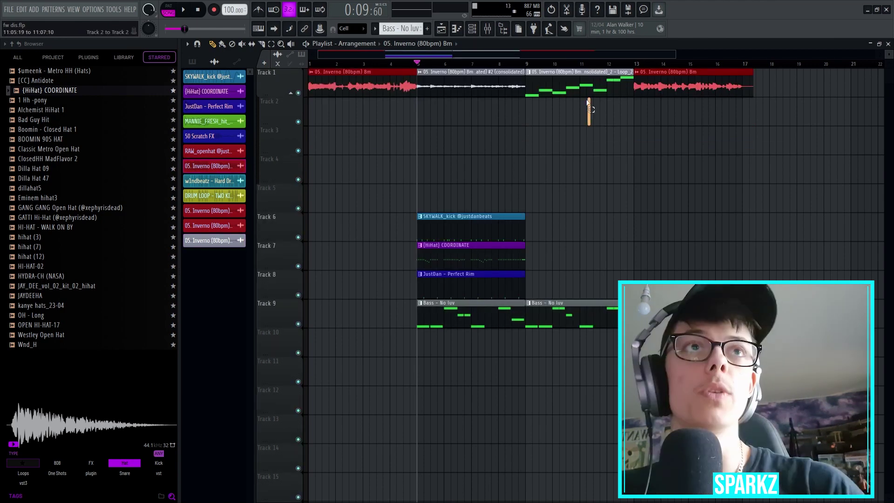
Consolidate the second Inverno chop pattern in bars 9–12 on Track 1 into a WAV audio clip and close its channel settings.
key(ctrl+alt+c)
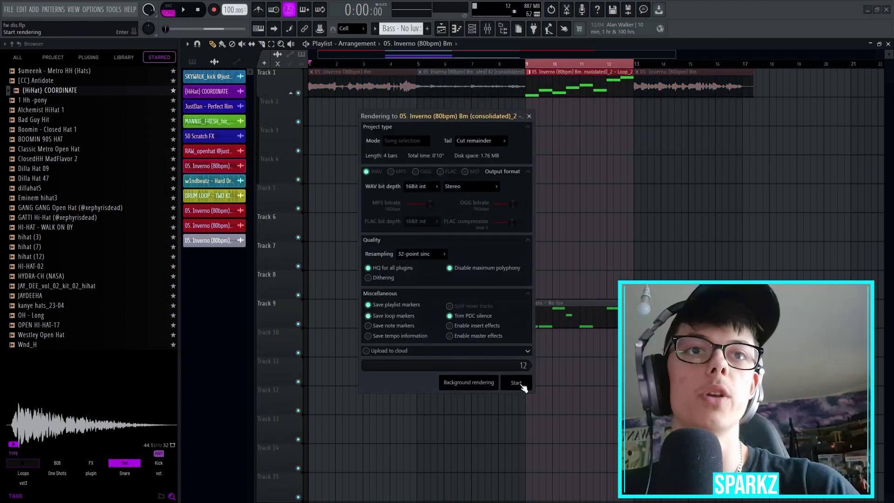
click(516, 382)
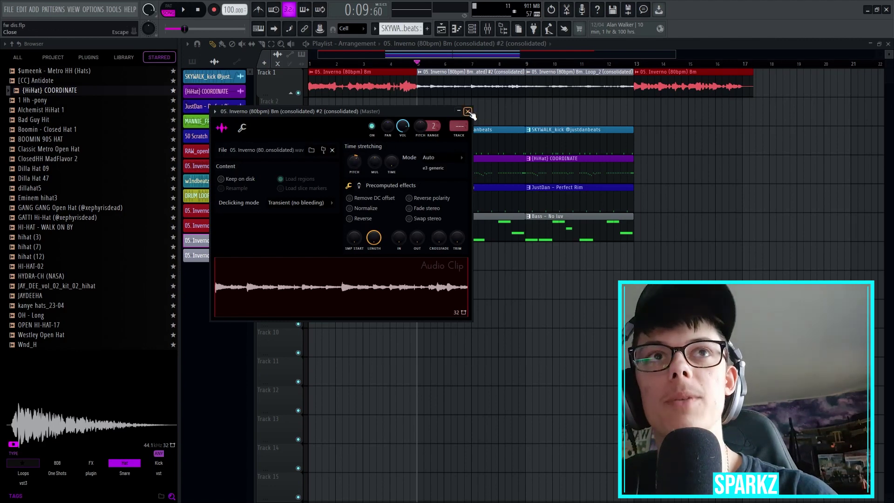
click(469, 112)
Solo Track 1 to hear the sample alone, and examine the notes of the Bass - No luv pattern.
right_click(298, 93)
key(space)
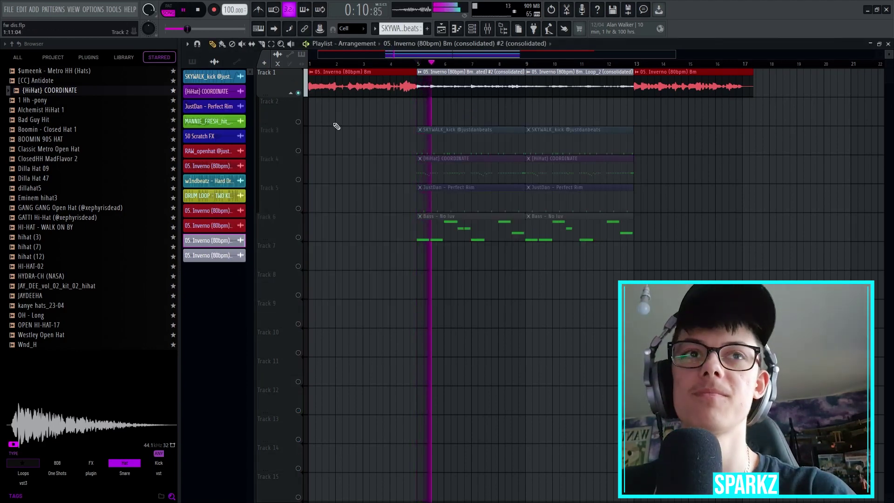
double_click(428, 218)
key(ctrl+a)
scroll(428, 219, up, 3)
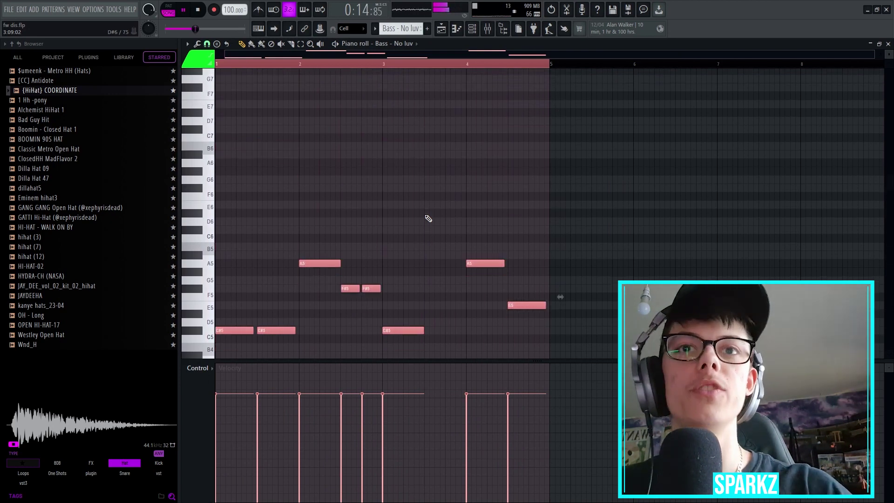
key(F5)
key(space)
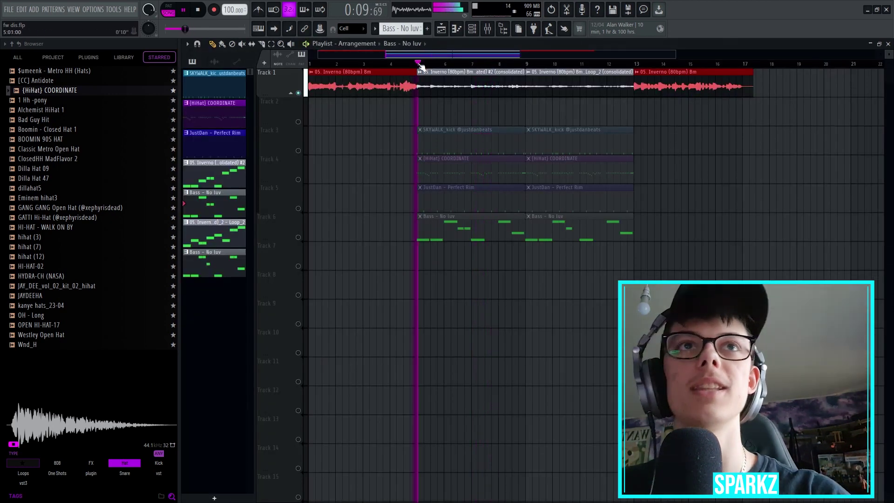
Toggle the solo state around Track 3 during playback, leaving all playlist tracks enabled.
right_click(296, 128)
click(294, 150)
right_click(298, 151)
right_click(299, 151)
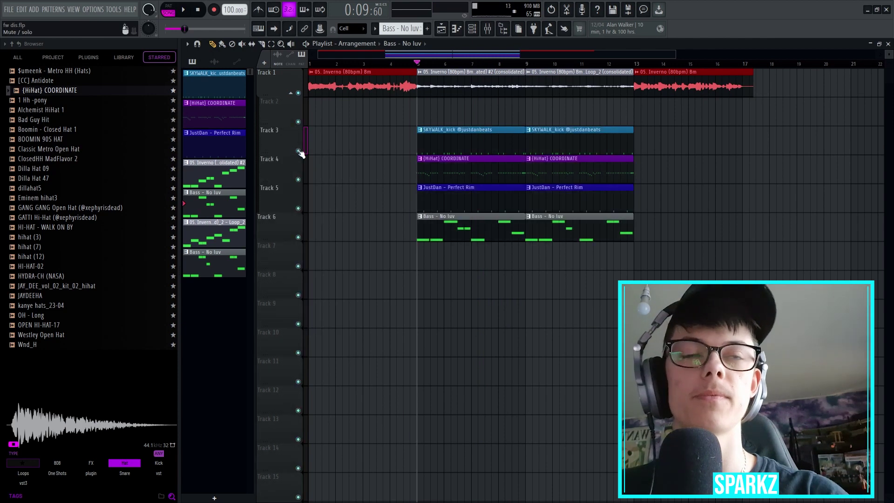
key(space)
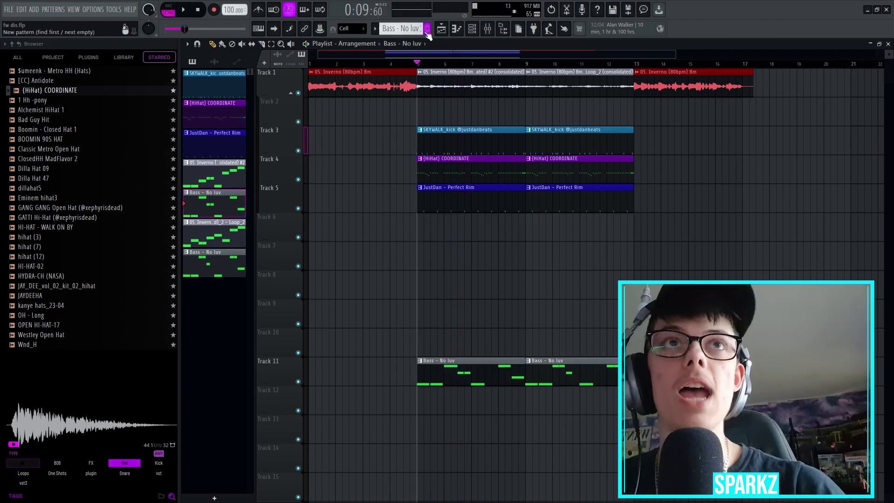
Create a new empty pattern, Pattern 8, and place it on Track 7 across bars 5–8.
click(428, 28)
click(435, 253)
drag(443, 255, 527, 266)
Preview the NAMI_Impactful VoxLoop 100bpm sample in its channel settings and close them.
click(17, 57)
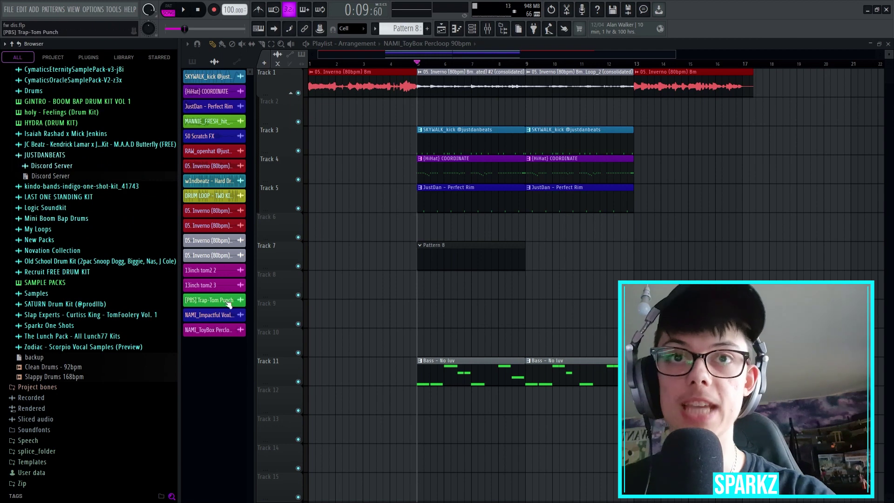
double_click(234, 317)
drag(337, 173, 333, 129)
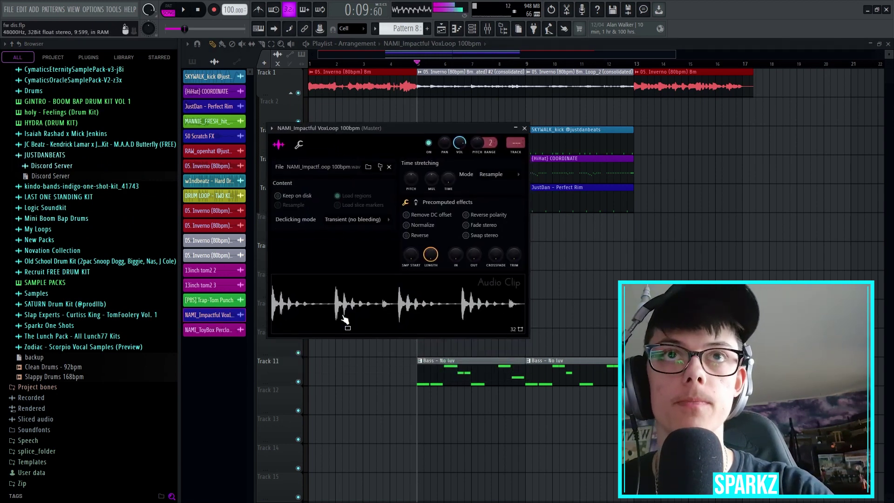
click(524, 128)
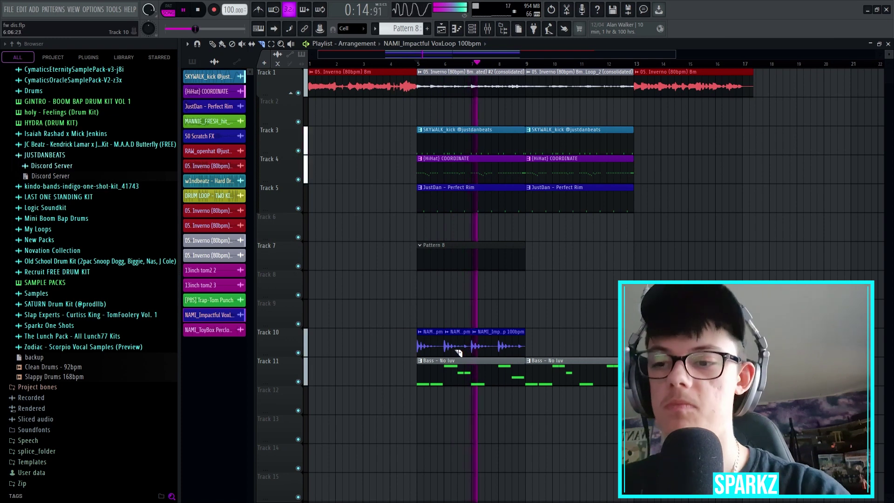
Remove the NAMI_Impactful VoxLoop clip sections in bars 6 and 8 on Track 10, keeping bars 5 and 7.
right_click(461, 347)
right_click(484, 347)
key(space)
Route the NAMI_Impactful VoxLoop channel to mixer Insert 6 and lower its level to about -16.5 dB.
drag(431, 346, 400, 341)
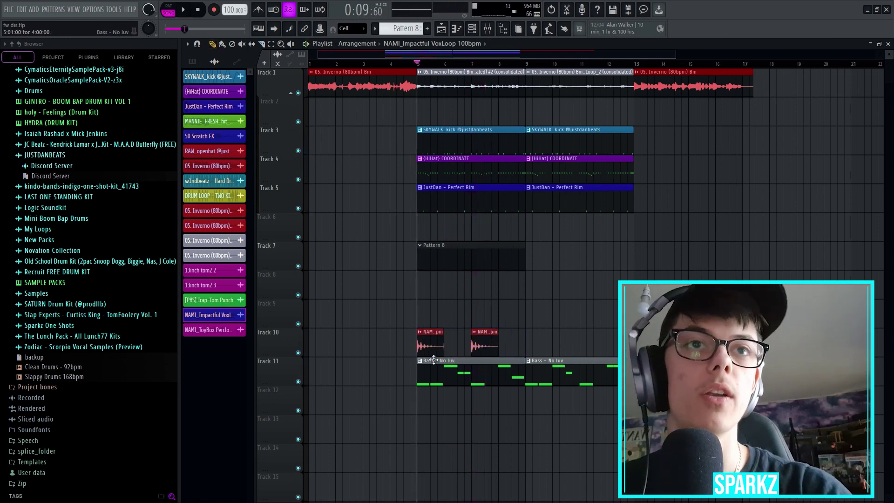
double_click(431, 345)
click(525, 128)
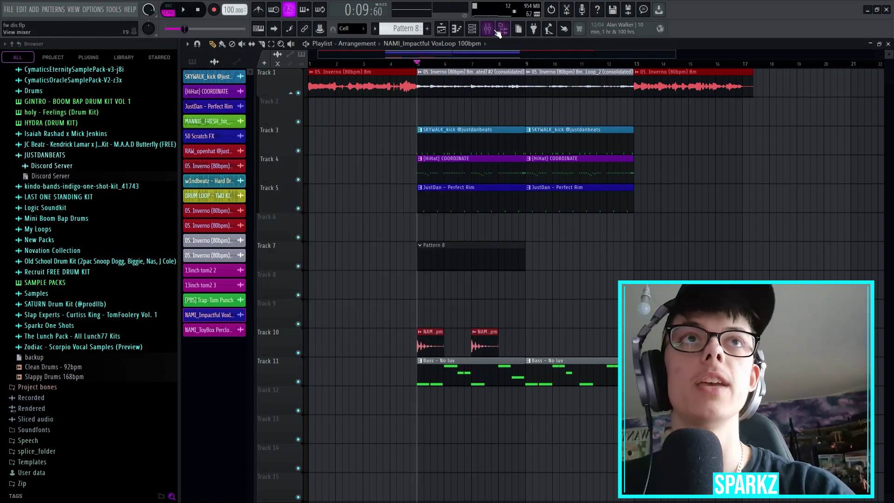
click(498, 30)
right_click(336, 191)
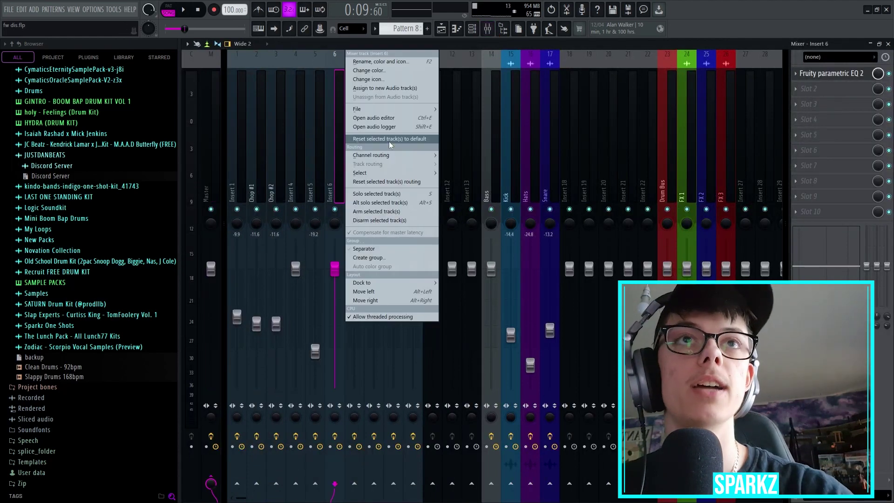
mouse_move(435, 111)
mouse_move(419, 155)
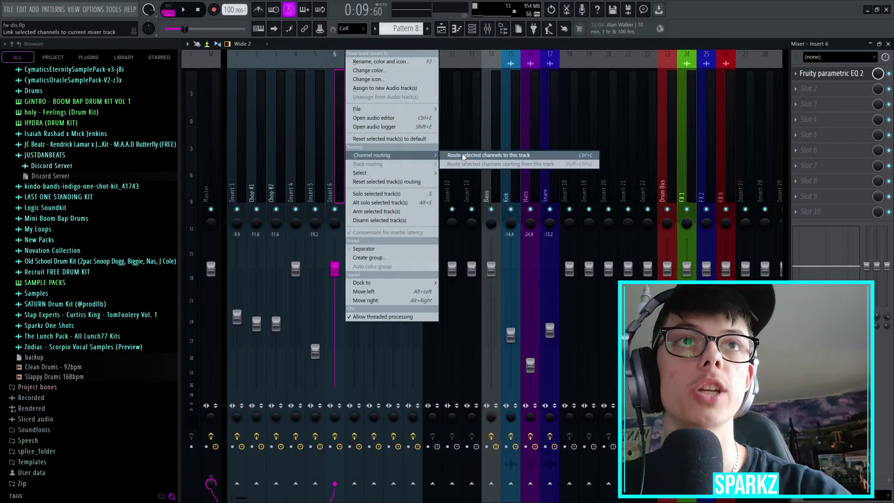
click(471, 156)
drag(334, 269, 335, 339)
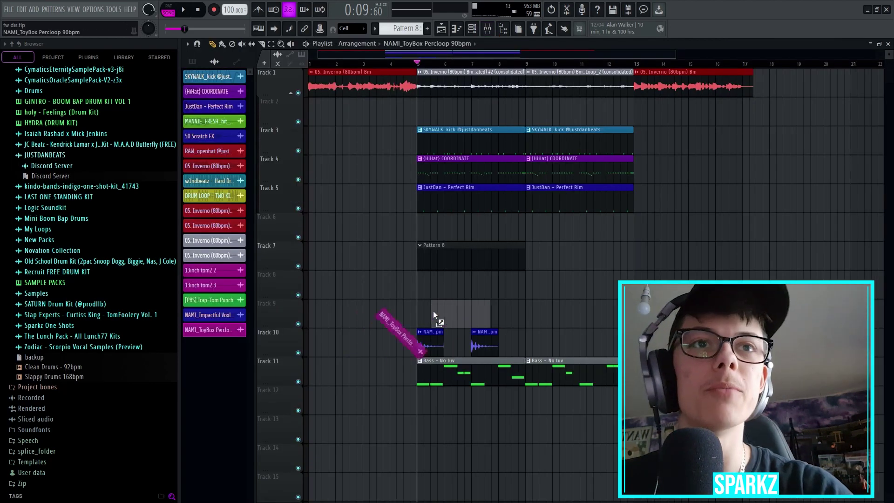
Place the NAMI_ToyBox Percloop 90bpm clip on Track 9 at bar 5 and fit it to the project tempo using 90 BPM.
mouse_move(433, 311)
mouse_down()
mouse_move(420, 314)
mouse_move(423, 309)
mouse_up()
click(420, 305)
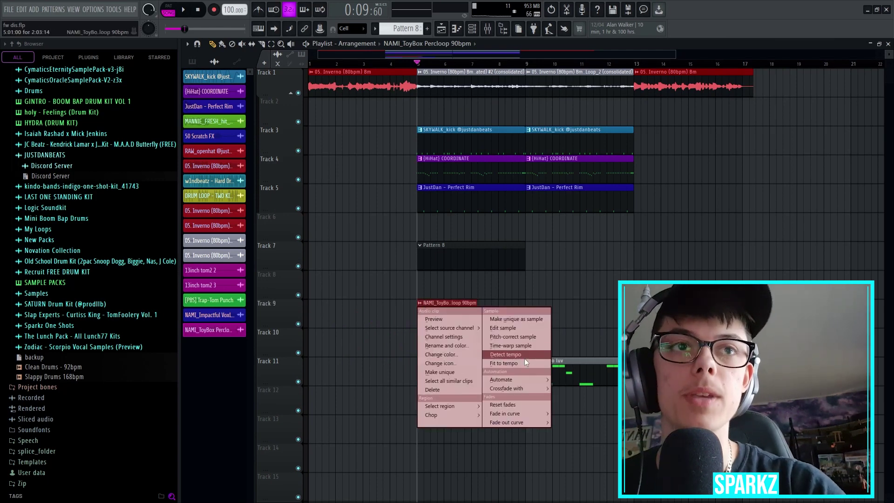
click(514, 364)
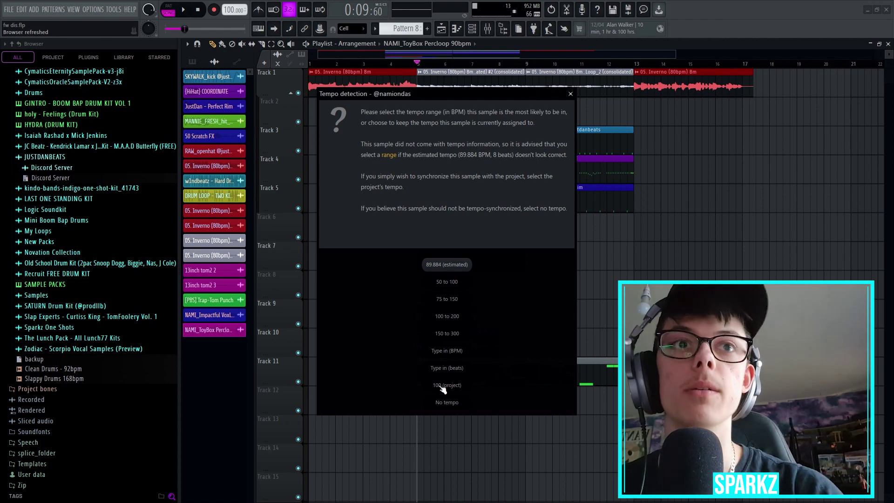
click(445, 350)
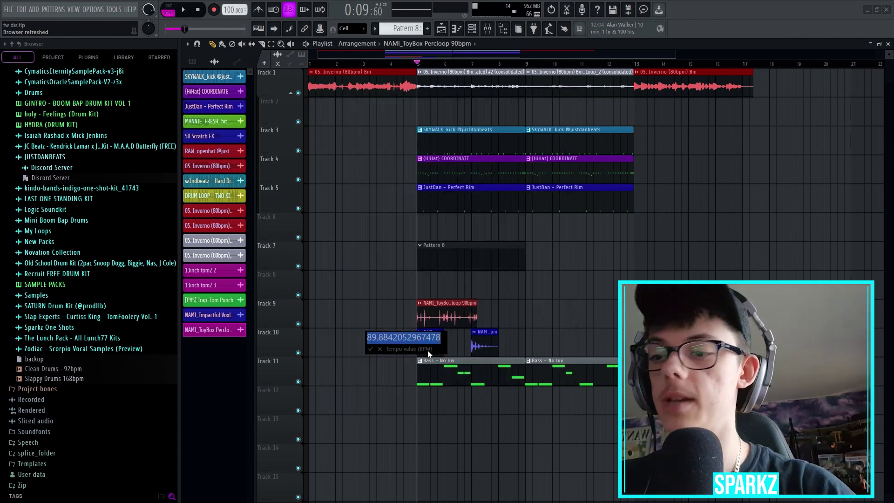
text(90)
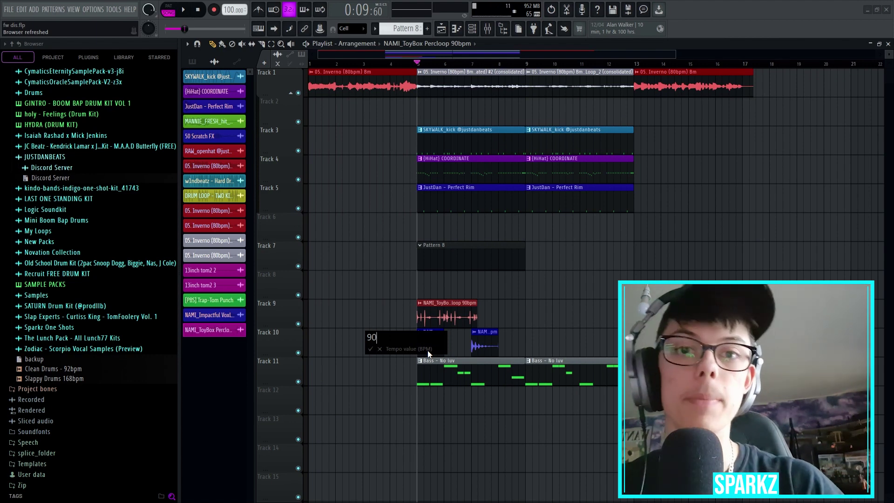
key(Return)
Duplicate the NAMI_ToyBox Percloop clip three times along Track 9 and audition it.
drag(492, 312, 387, 314)
key(ctrl+b)
key(ctrl+b)
key(ctrl+b)
key(space)
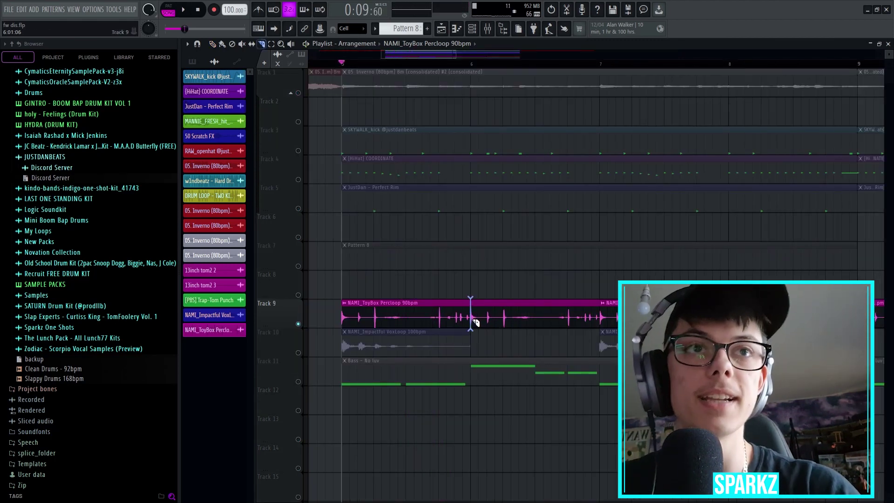
Trim away the last part of each bar of the NAMI_ToyBox Percloop on Track 9, keeping only each bar's opening hits.
right_click(422, 318)
scroll(413, 323, down, 3)
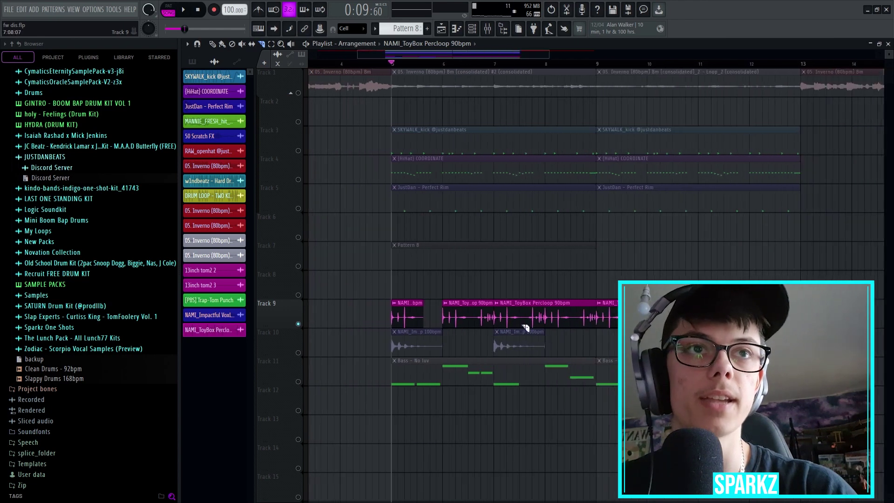
scroll(503, 325, up, 1)
right_click(456, 321)
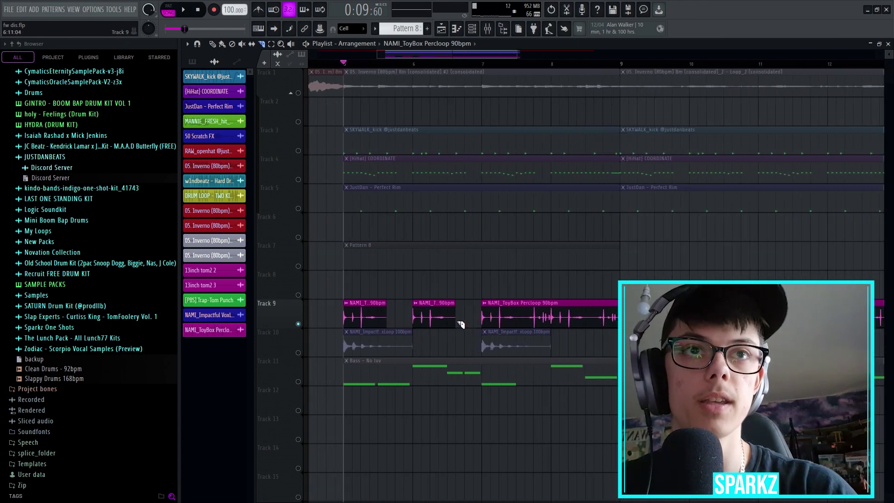
right_click(490, 320)
scroll(462, 318, down, 4)
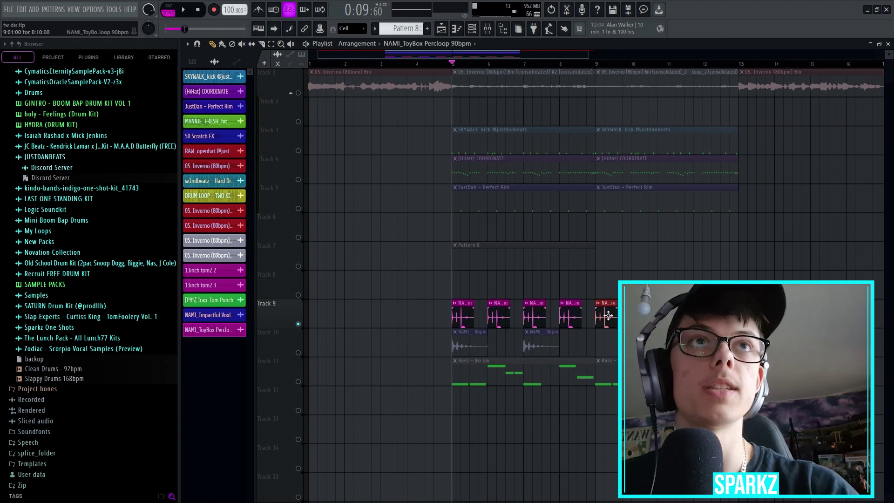
Route the NAMI_ToyBox Percloop channel to mixer Insert 7 and set its level to about -22.1 dB during playback.
click(488, 29)
click(350, 177)
right_click(351, 177)
mouse_move(410, 155)
click(482, 158)
key(space)
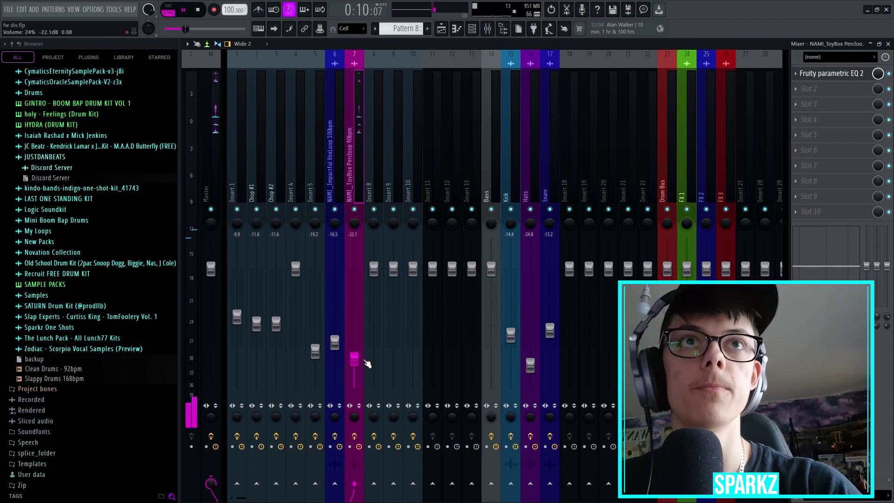
Duplicate the selected NAMI_Impactful VoxLoop clips on Track 10 into the section starting at bar 9.
key(F9)
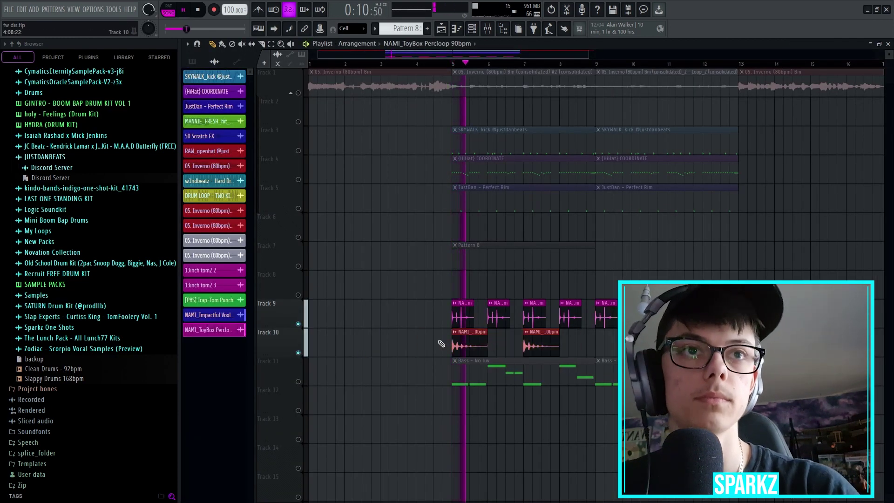
key(ctrl+b)
key(space)
Enable the bass on Track 11, listen to it with the two loops, and bring all tracks back out of solo.
click(299, 382)
key(space)
key(space)
right_click(298, 295)
right_click(298, 295)
key(space)
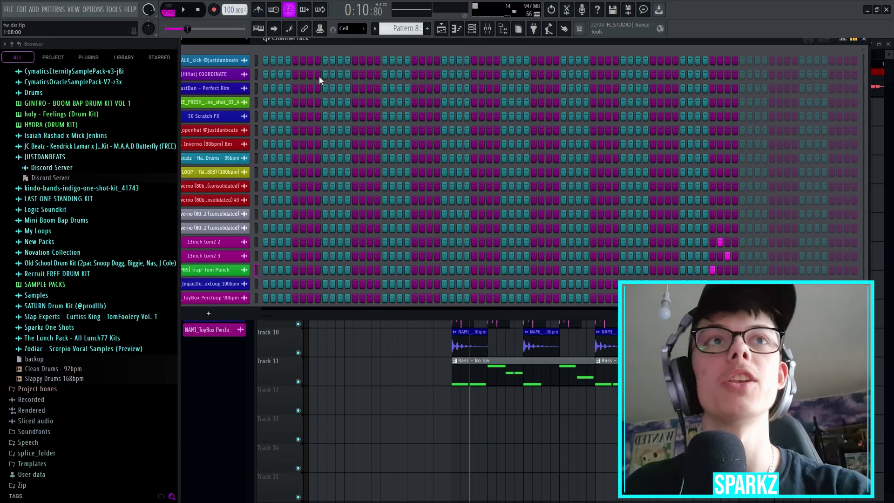
In Pattern 8, add a 13inch tom2 2 hit on step 15 and a 13inch tom2 3 hit on step 16 of bar 1.
key(F6)
click(470, 63)
click(453, 64)
click(472, 30)
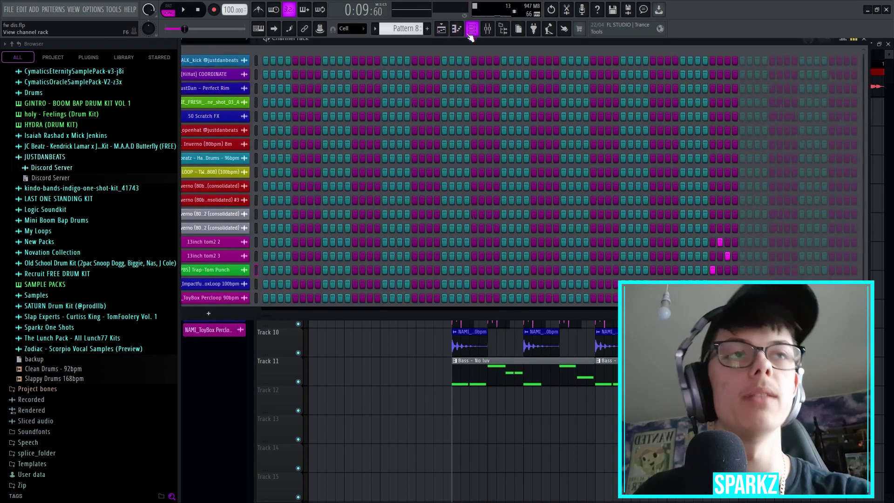
key(space)
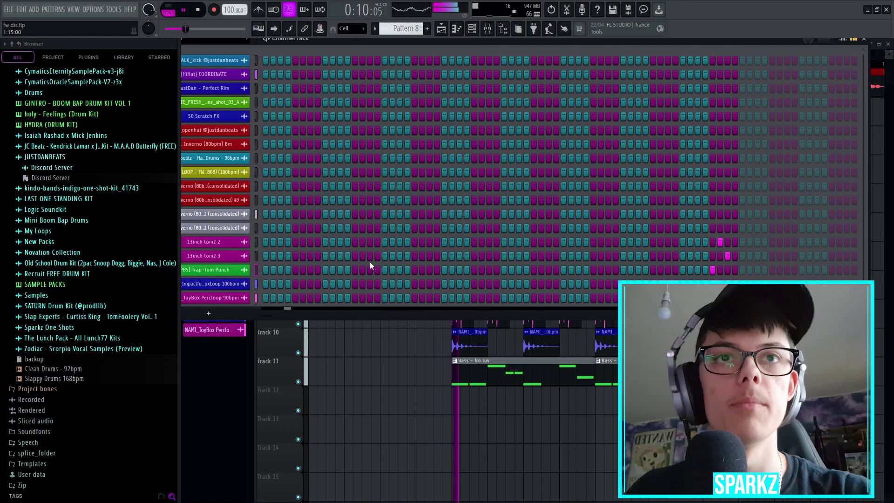
click(341, 270)
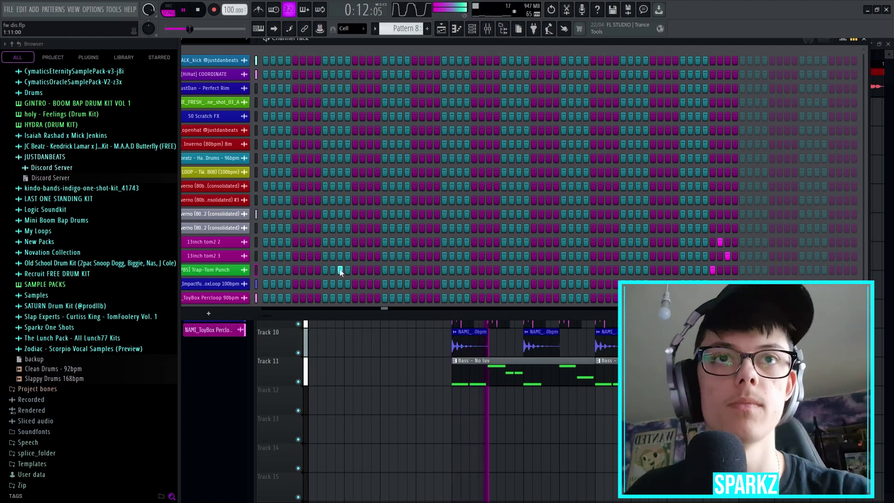
click(371, 241)
click(378, 256)
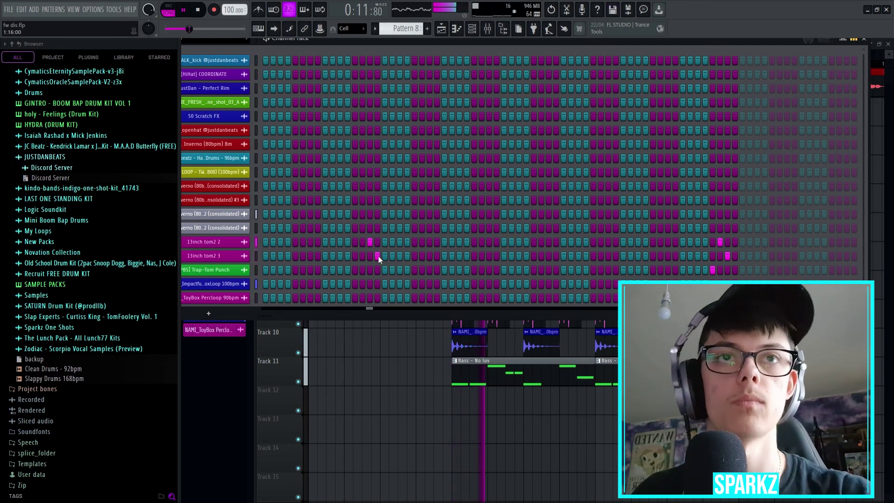
Add 13inch tom2 3 on step 15 of bar 2, plus 13inch tom2 2 on step 15 and tom2 3 on step 16 of bar 3.
click(489, 257)
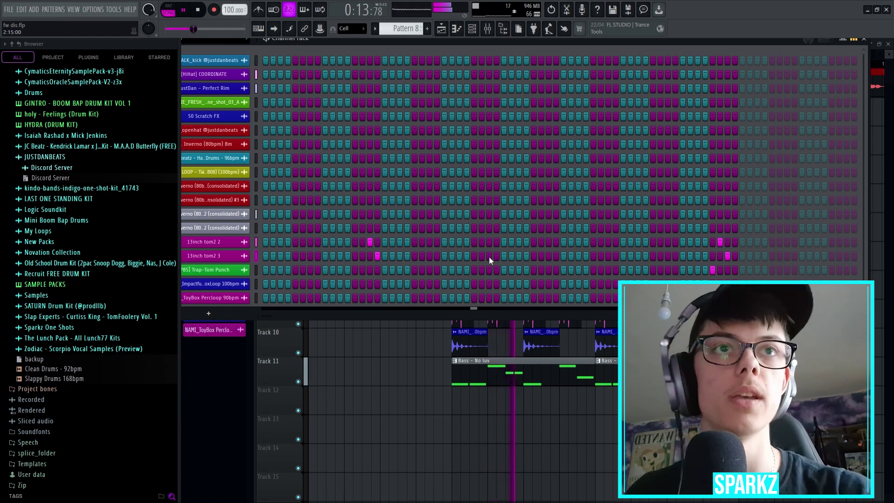
click(609, 241)
click(616, 256)
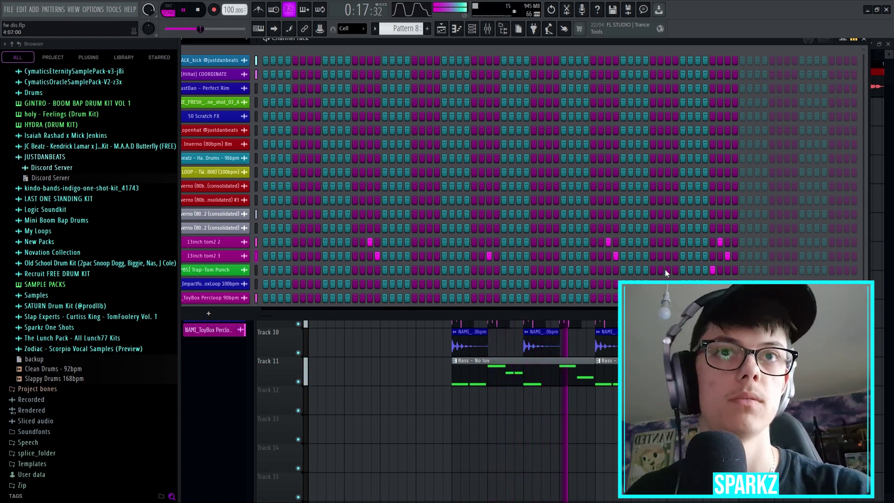
key(space)
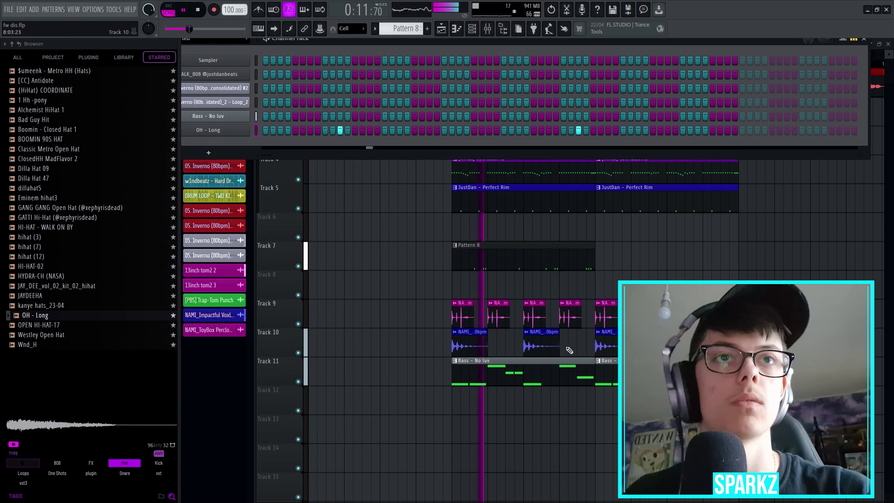
Place the Westley Open Hat sample on Track 8 at bar 5 and activate the Slip tool for it.
key(F6)
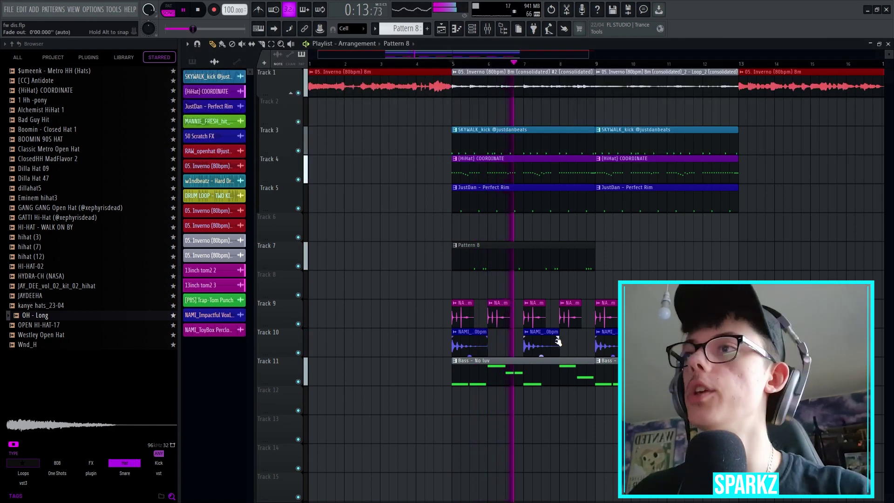
key(space)
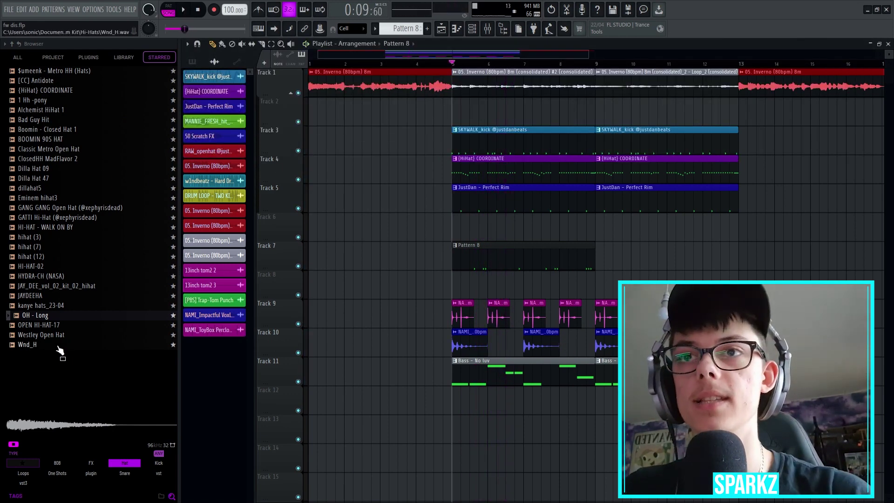
drag(58, 335, 455, 289)
scroll(455, 289, up, 7)
key(s)
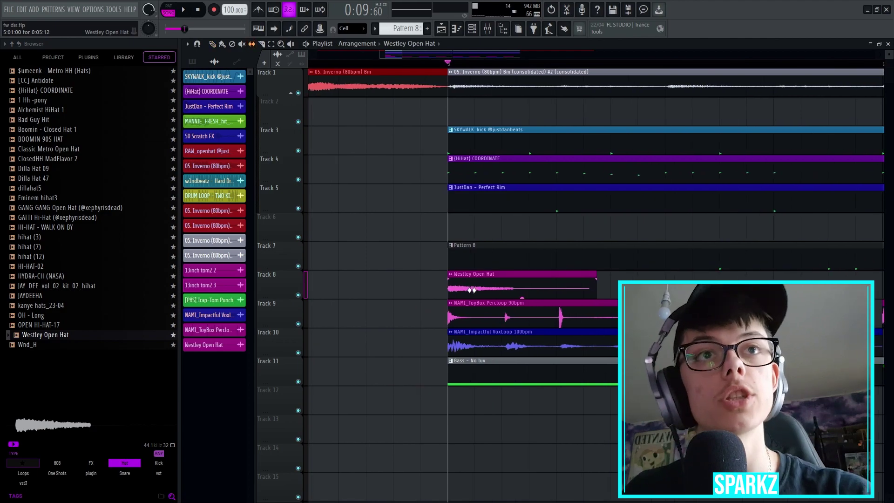